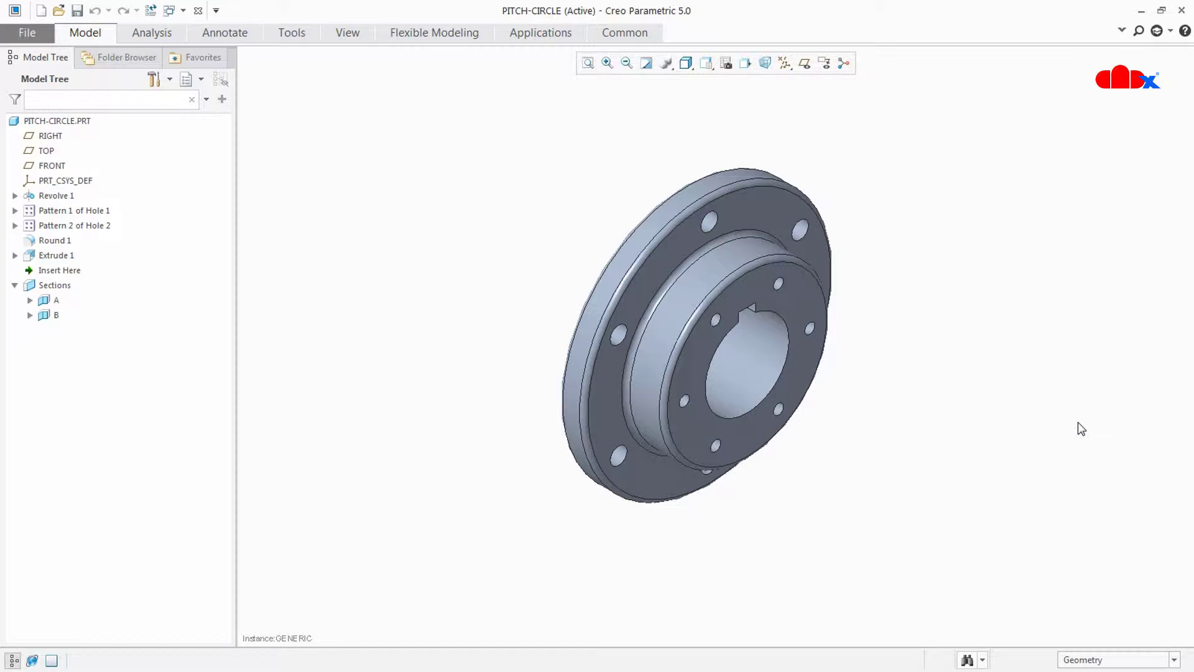
# Step: Highlight both hole patterns, then open the part's PITCH-CIRCLE drawing and zoom in on the sheet
pyautogui.click(94, 212)
pyautogui.click(95, 227)
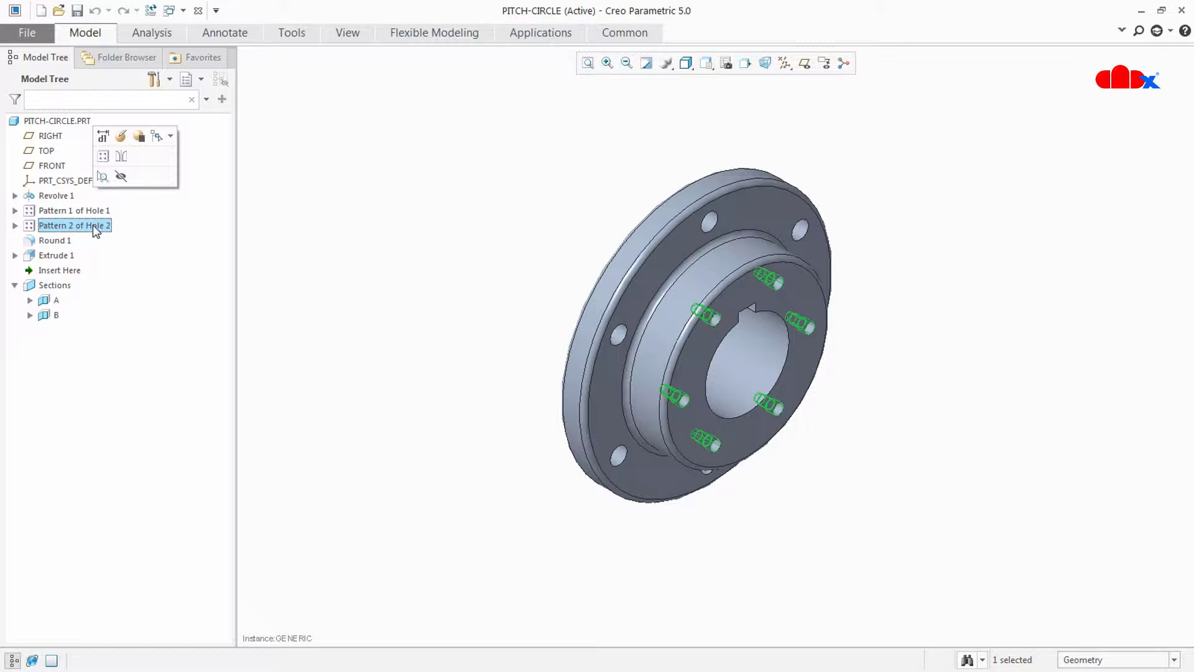
pyautogui.rightClick(57, 121)
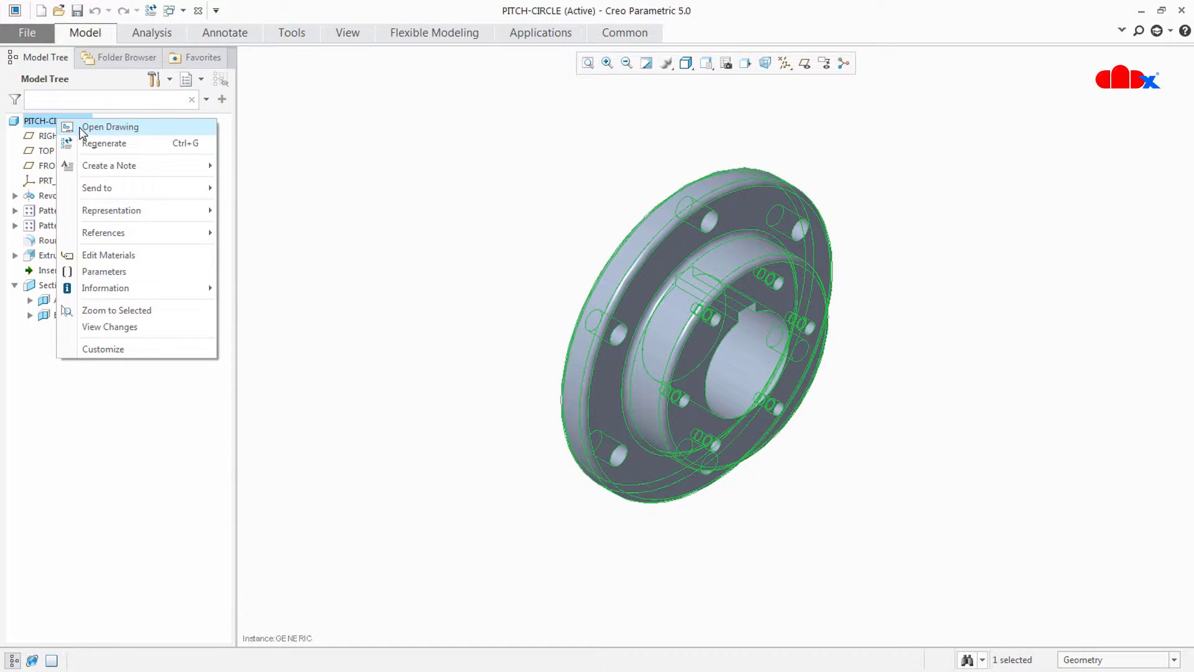
pyautogui.click(70, 126)
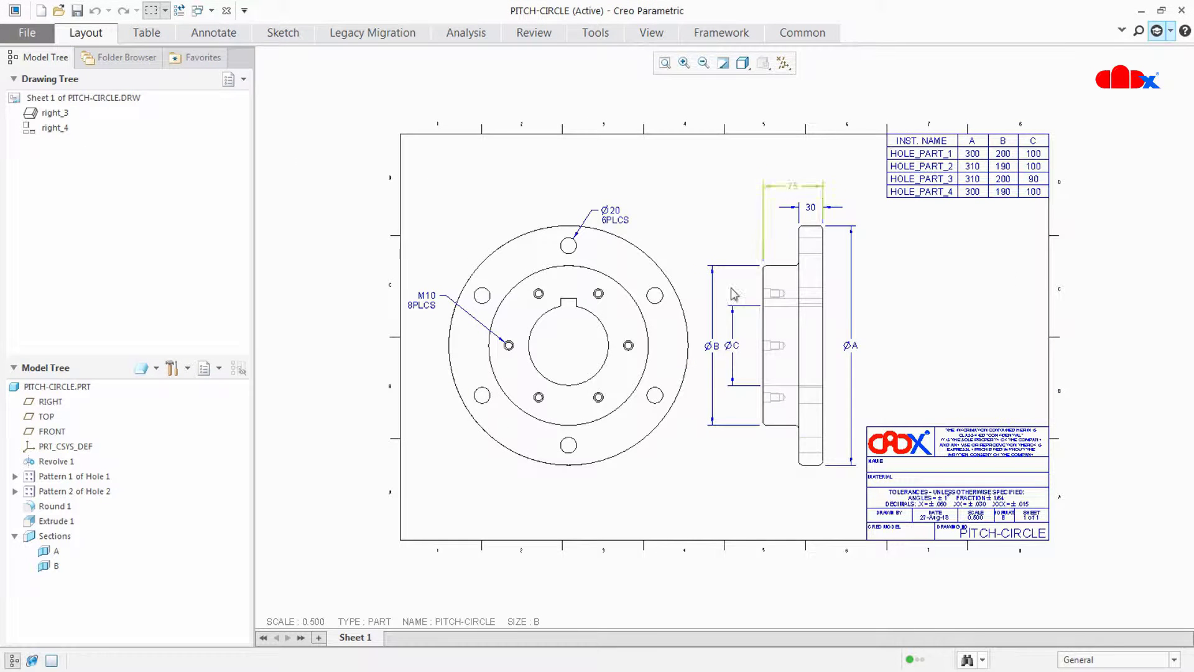
pyautogui.scroll(1, 700, 377)
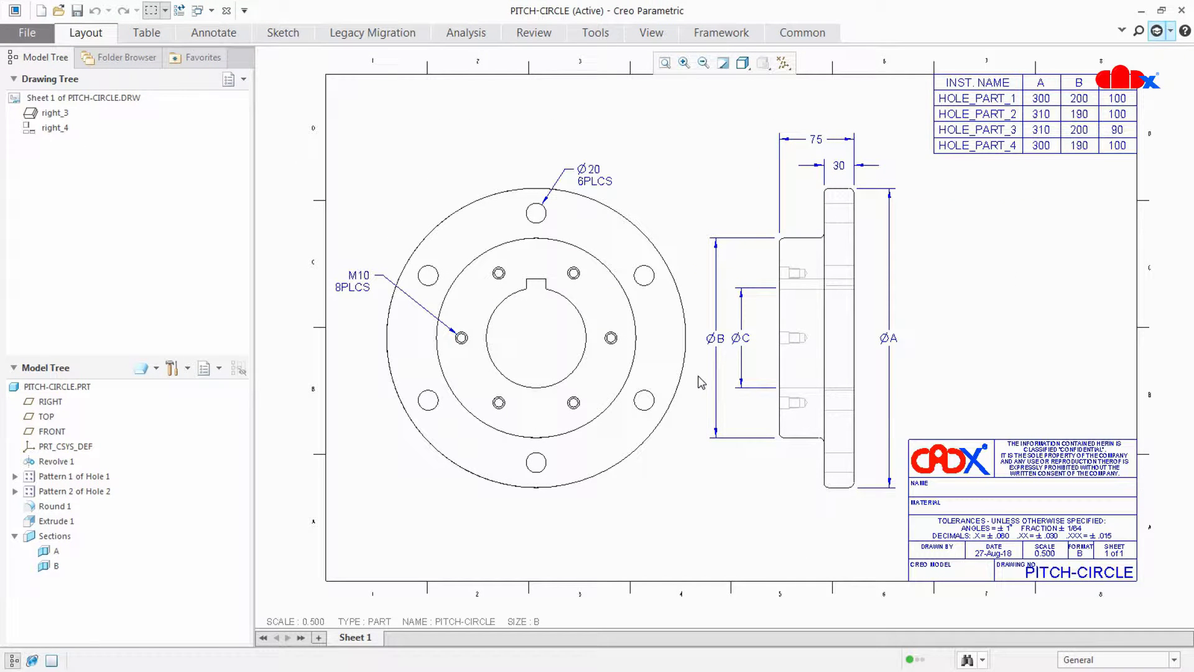
# Step: Show all model datum axes on the flange's front view
pyautogui.click(213, 33)
pyautogui.click(215, 62)
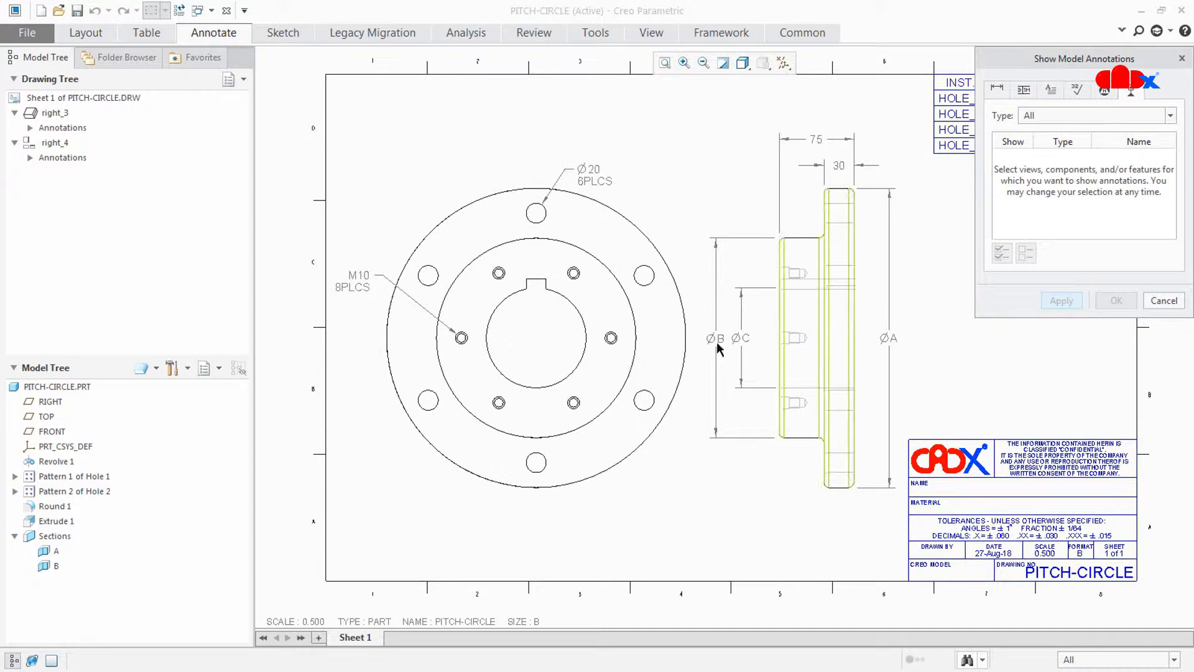
pyautogui.click(539, 348)
pyautogui.click(1002, 253)
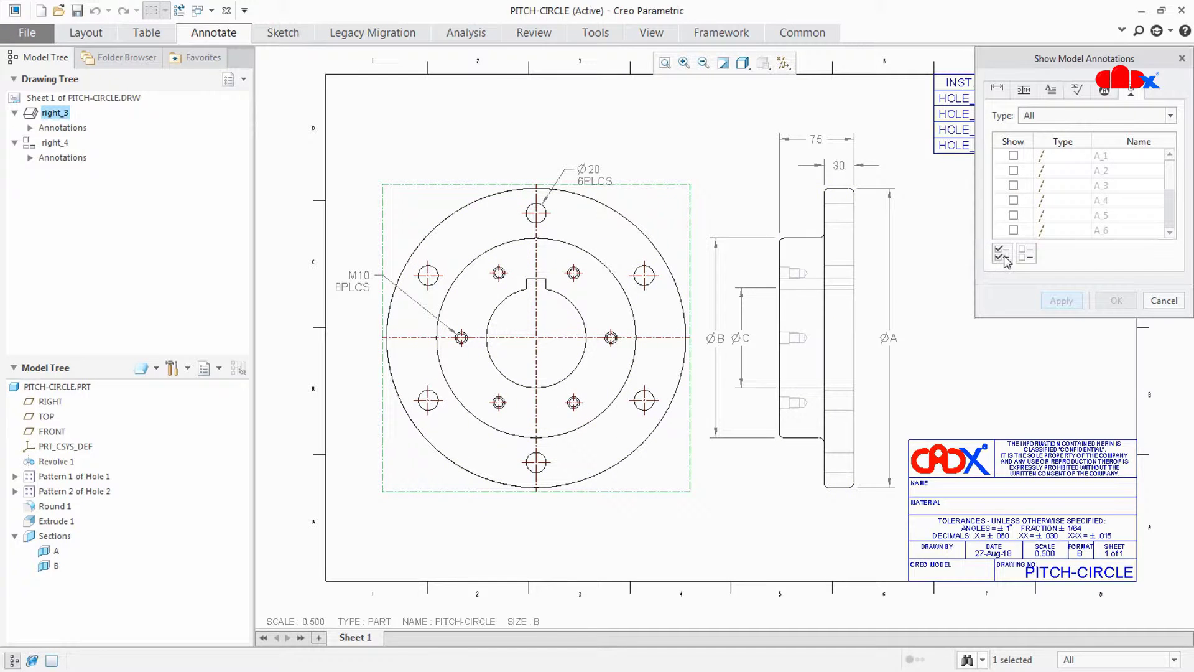
pyautogui.click(1062, 304)
pyautogui.click(1164, 302)
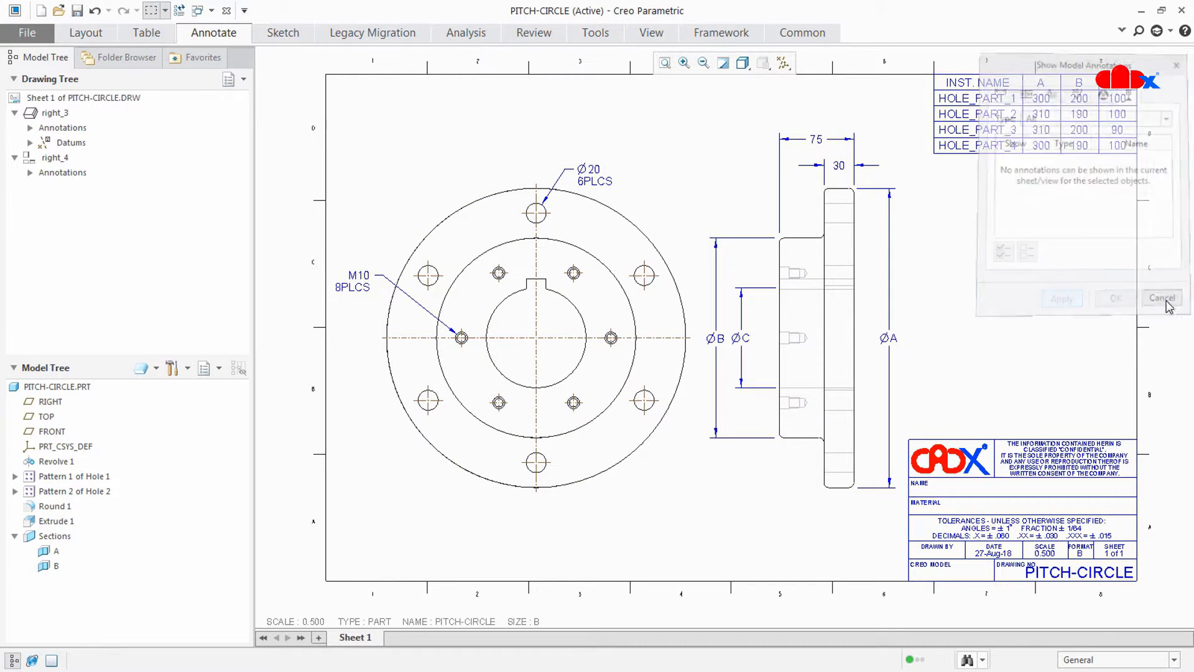
# Step: Show all model datum axes on the flange's side view
pyautogui.click(234, 37)
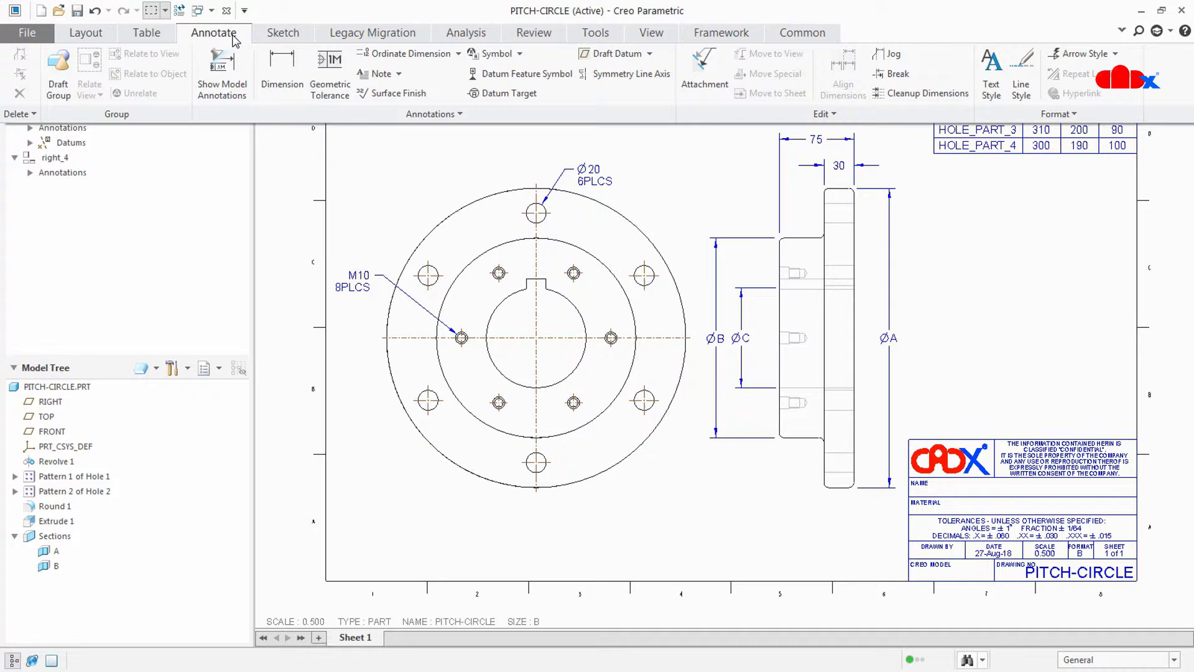
pyautogui.click(222, 71)
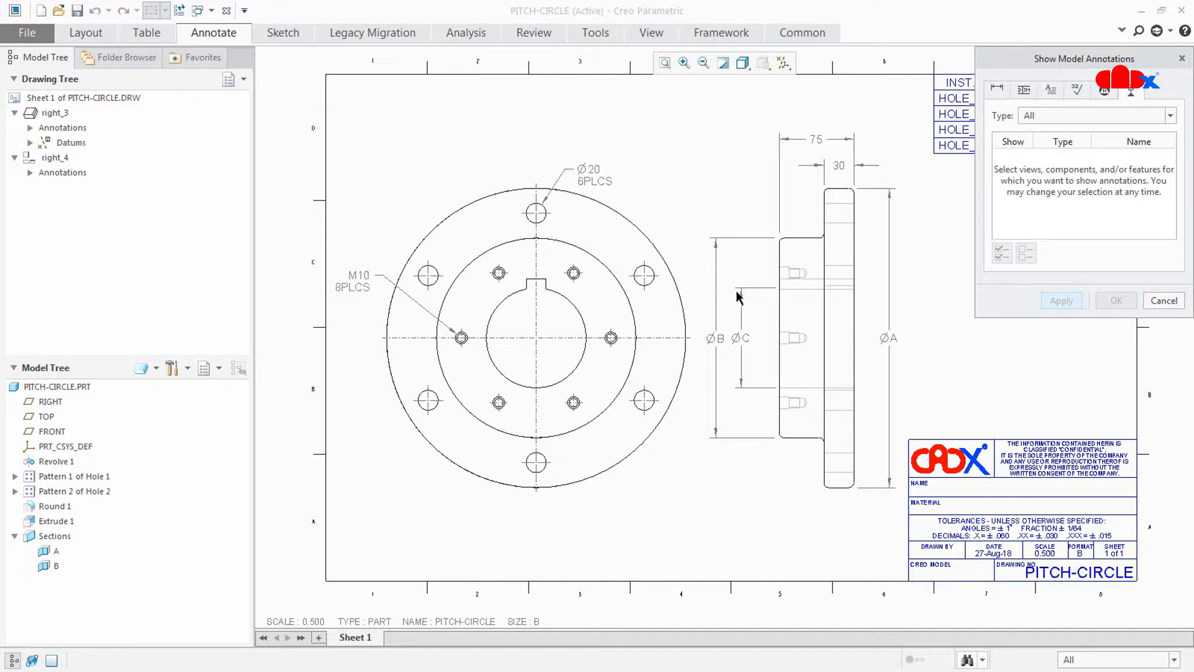
pyautogui.click(777, 331)
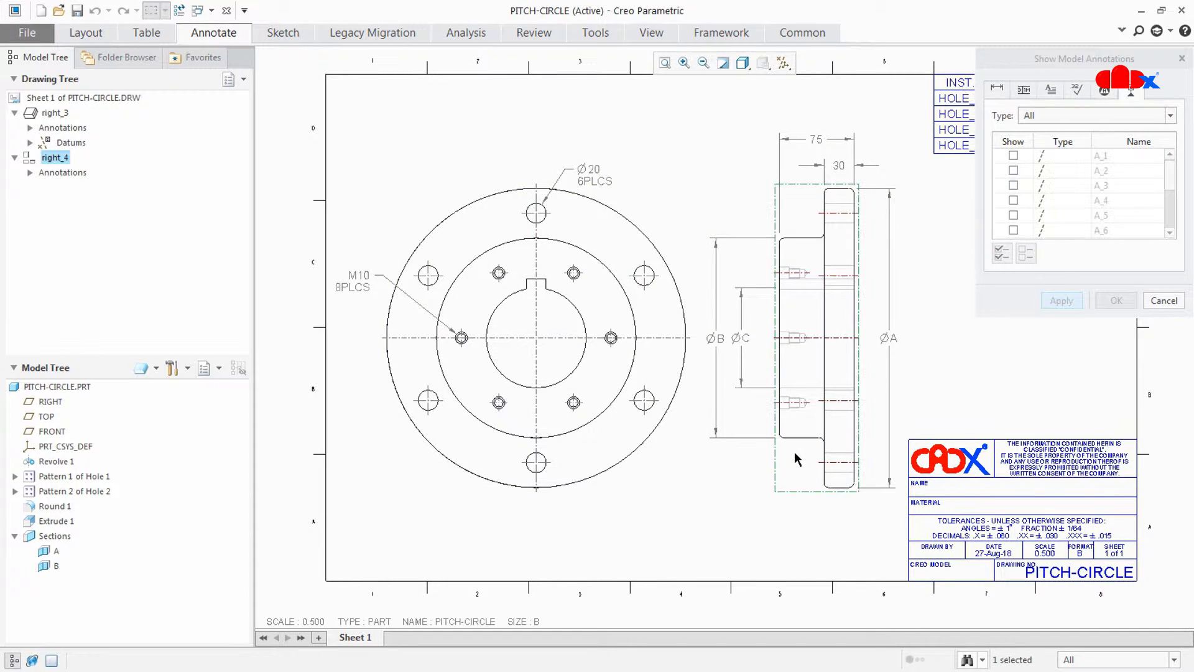
pyautogui.click(1002, 253)
pyautogui.click(1077, 301)
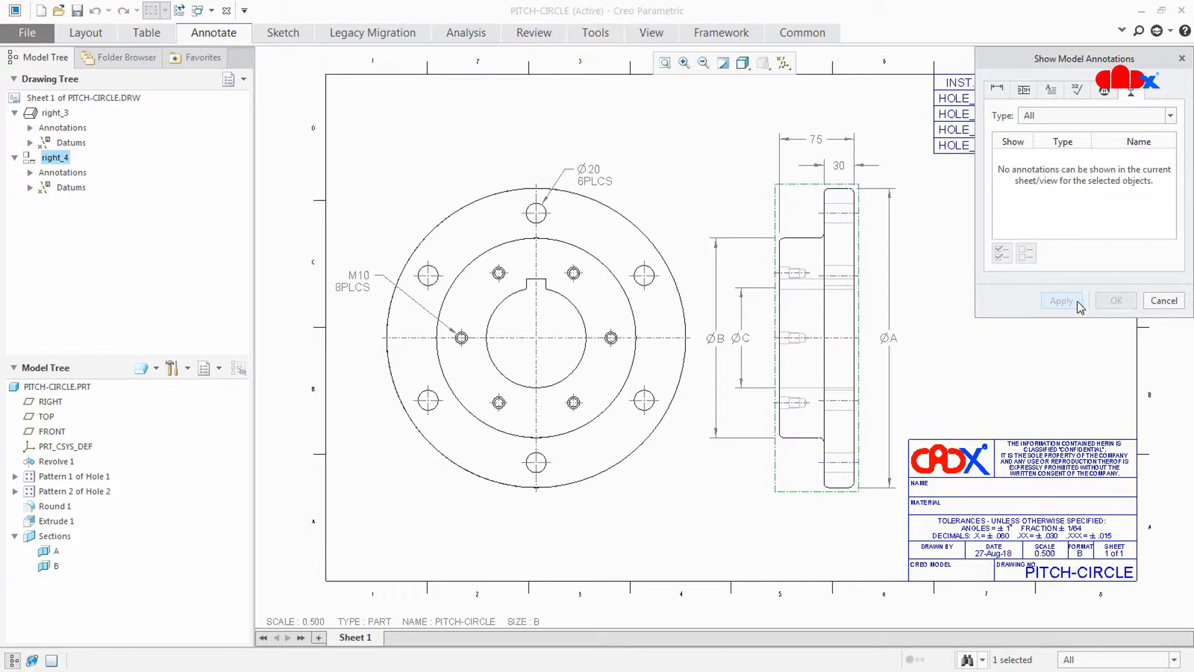
pyautogui.click(1164, 301)
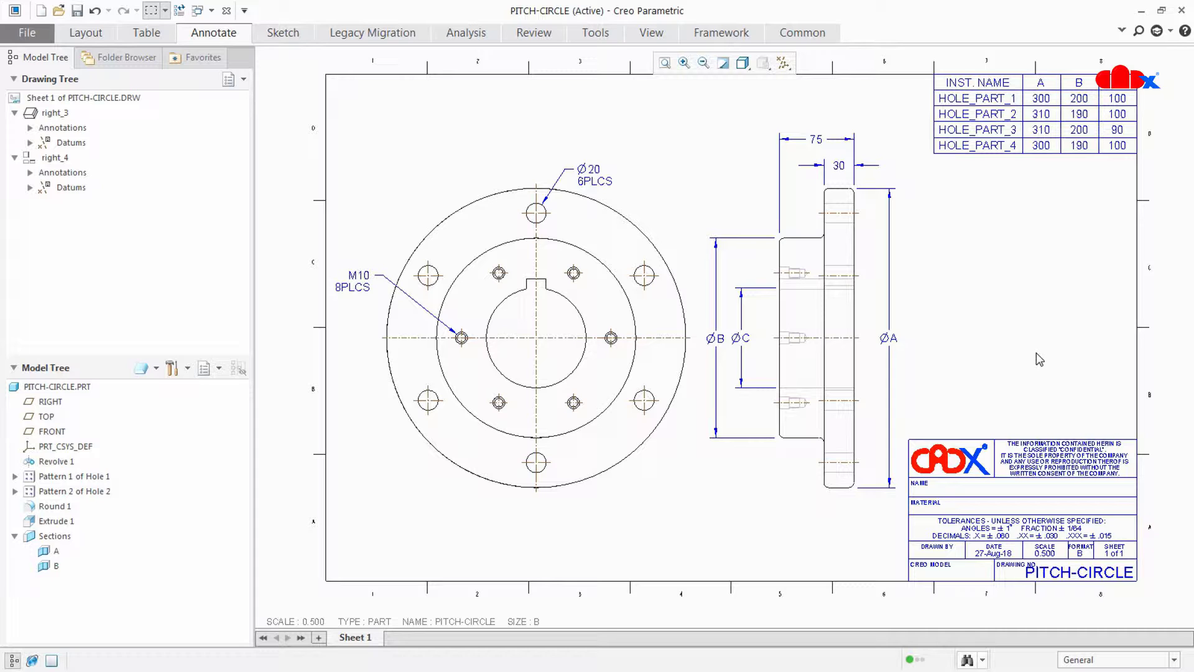
# Step: Show the first hole pattern's Ø250 pitch diameter on the front view
pyautogui.rightClick(91, 479)
pyautogui.click(137, 502)
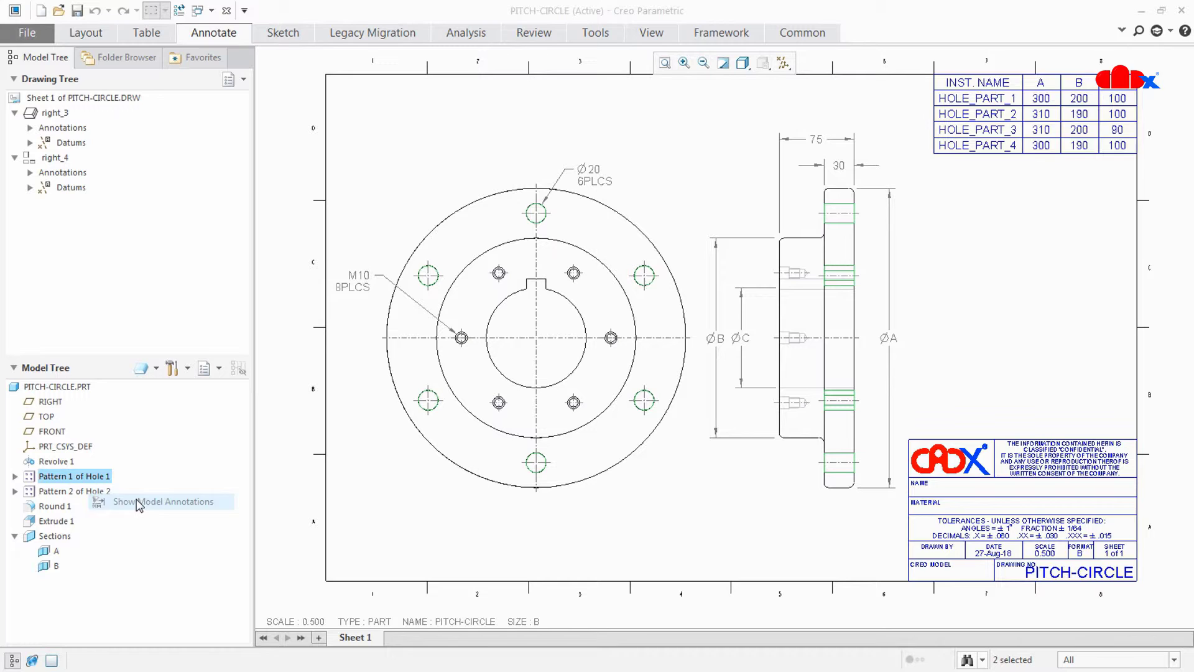
pyautogui.click(1008, 89)
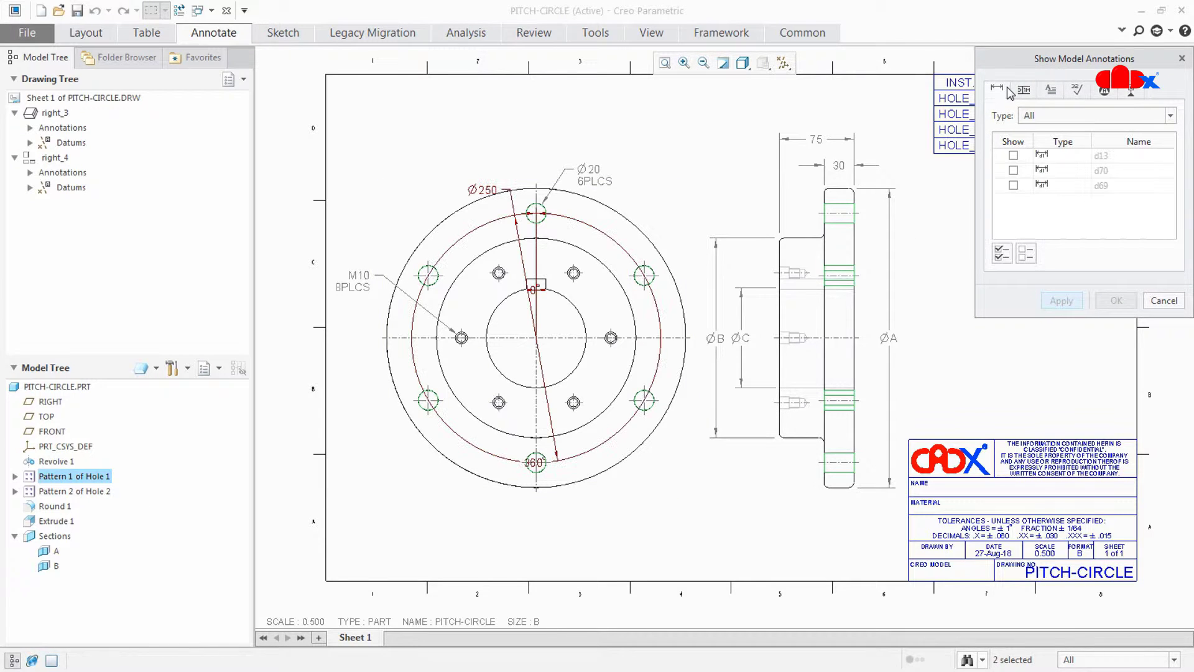
pyautogui.click(481, 189)
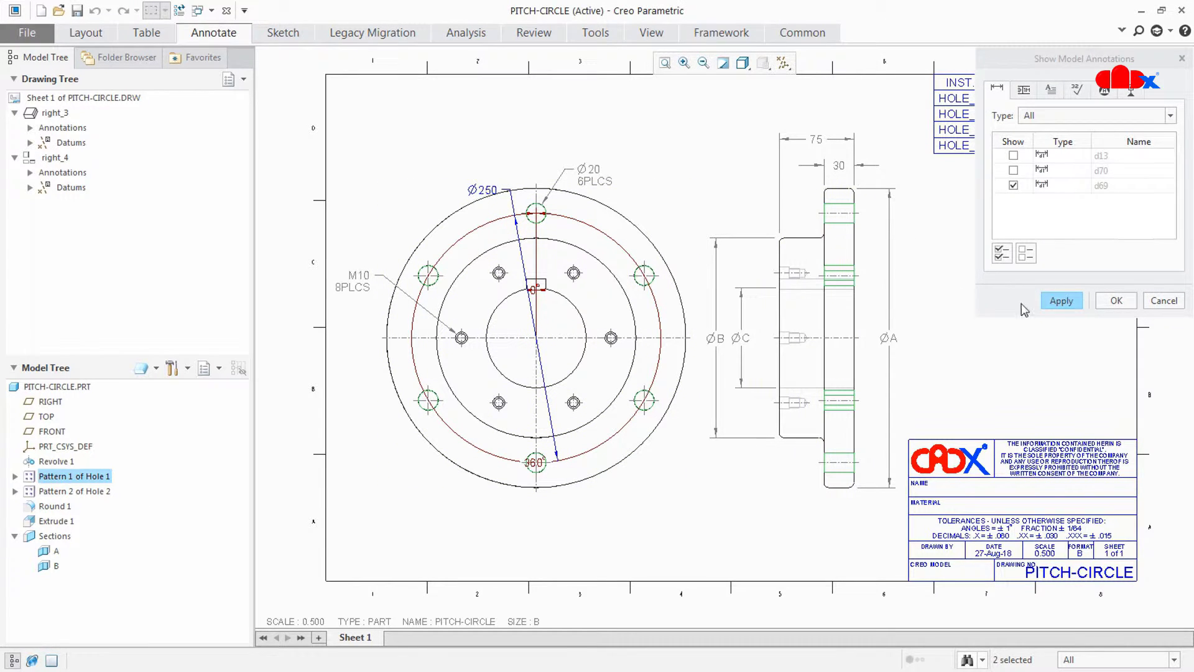
pyautogui.click(1062, 302)
pyautogui.click(1164, 301)
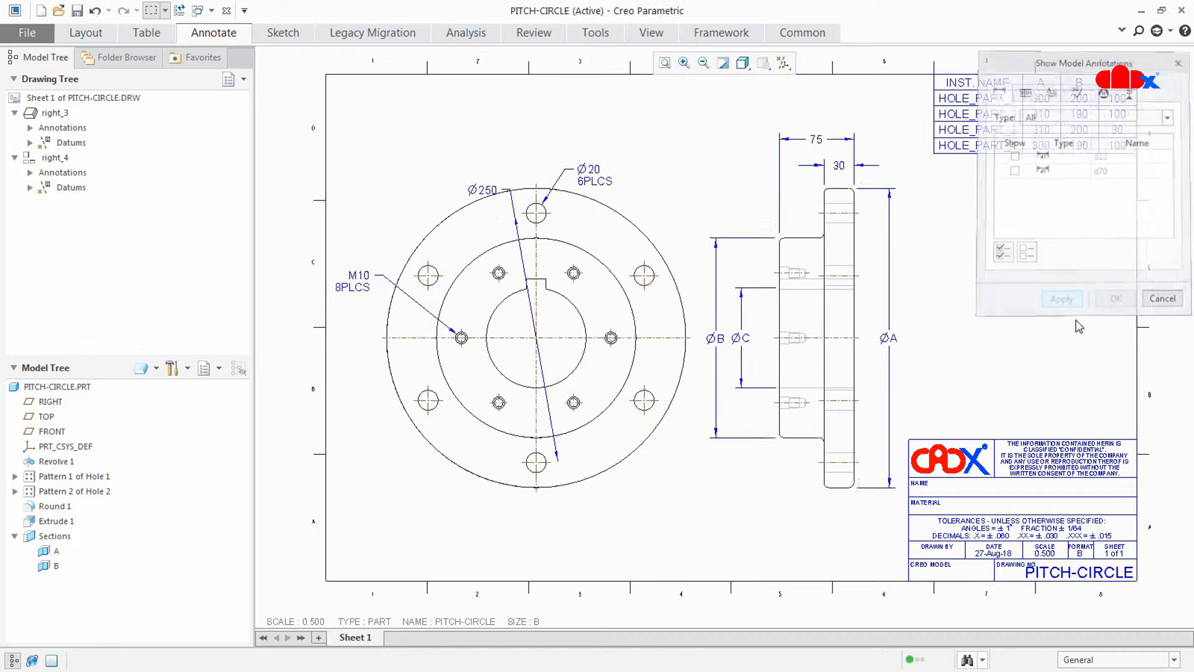
# Step: Show the second hole pattern's Ø150 pitch diameter on the front view
pyautogui.rightClick(87, 493)
pyautogui.click(140, 512)
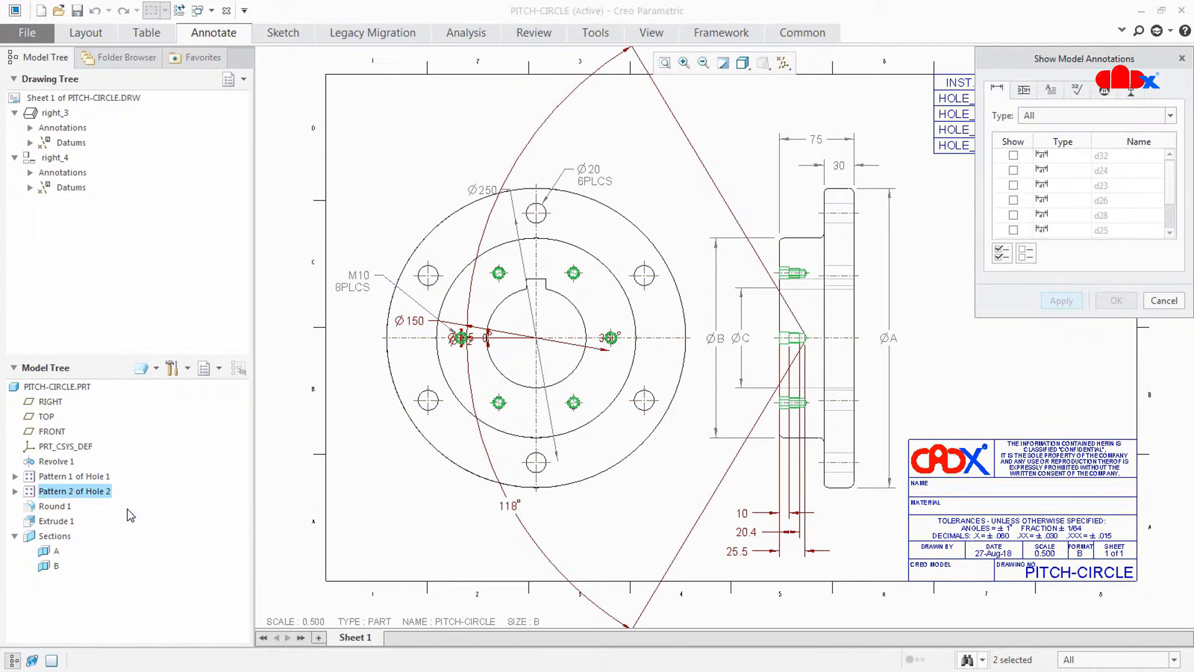
pyautogui.click(411, 322)
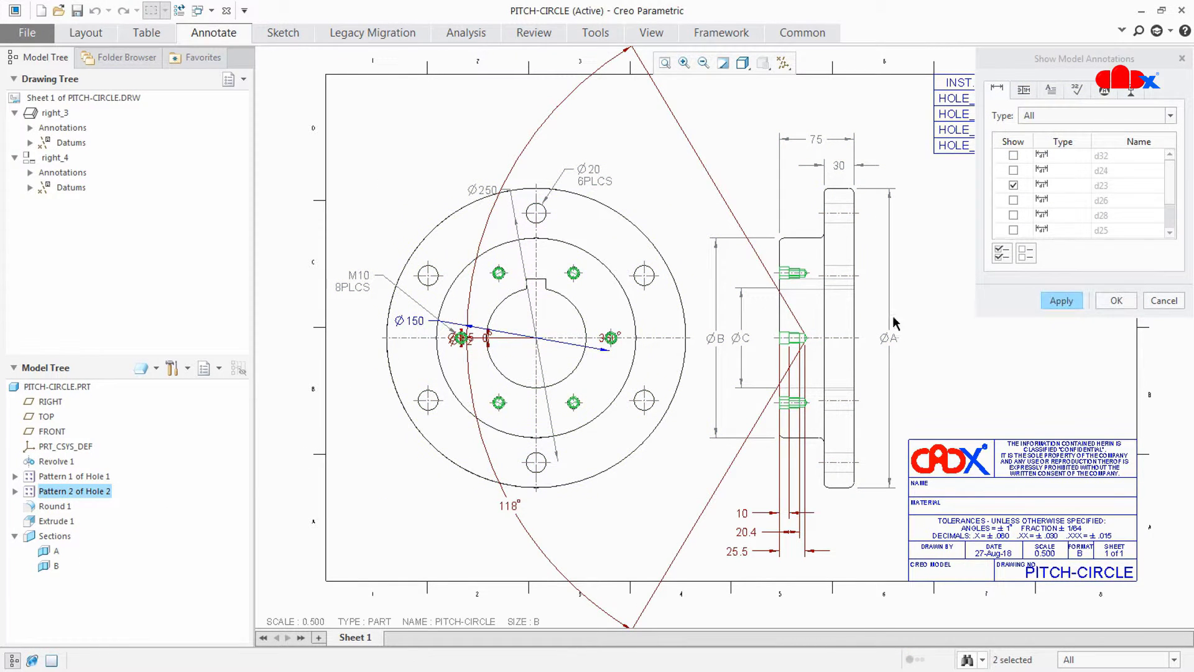
pyautogui.click(1062, 301)
pyautogui.click(1164, 301)
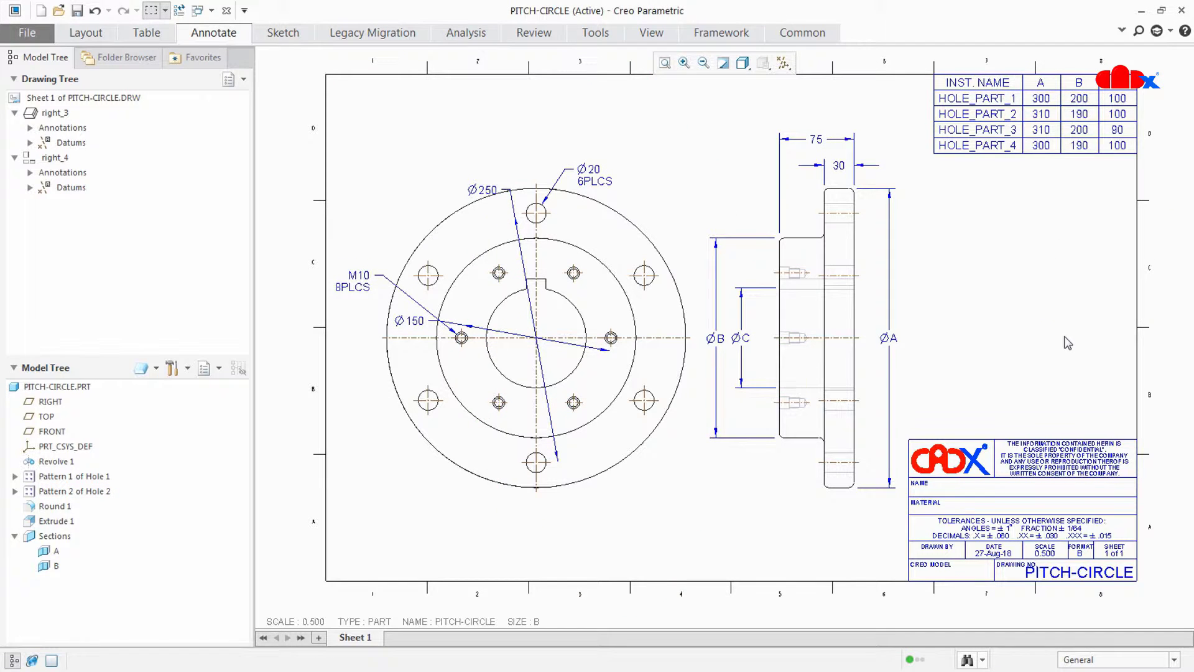
# Step: Move the Ø150 and Ø250 dimensions up-left, clear of the holes, with Ø250 above
pyautogui.click(409, 321)
pyautogui.moveTo(409, 321); pyautogui.dragTo(415, 221)
pyautogui.click(486, 190)
pyautogui.moveTo(486, 190); pyautogui.dragTo(456, 173)
pyautogui.click(713, 518)
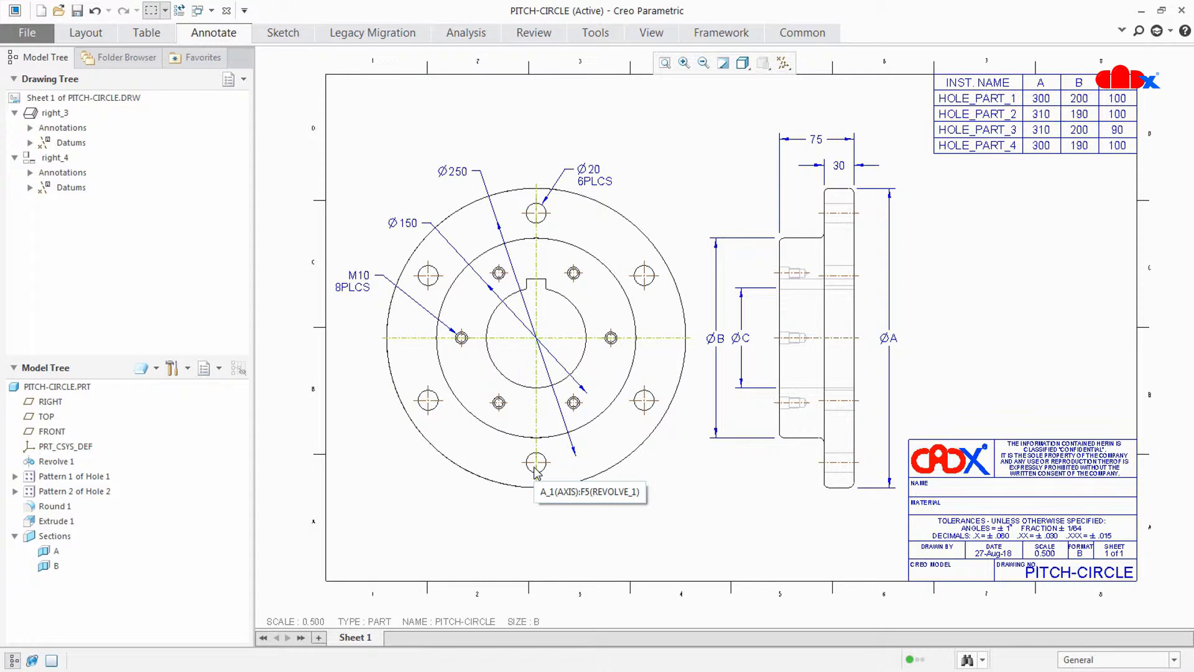
# Step: Start a construction circle with the hub circle and two hole axes as snap references
pyautogui.click(283, 33)
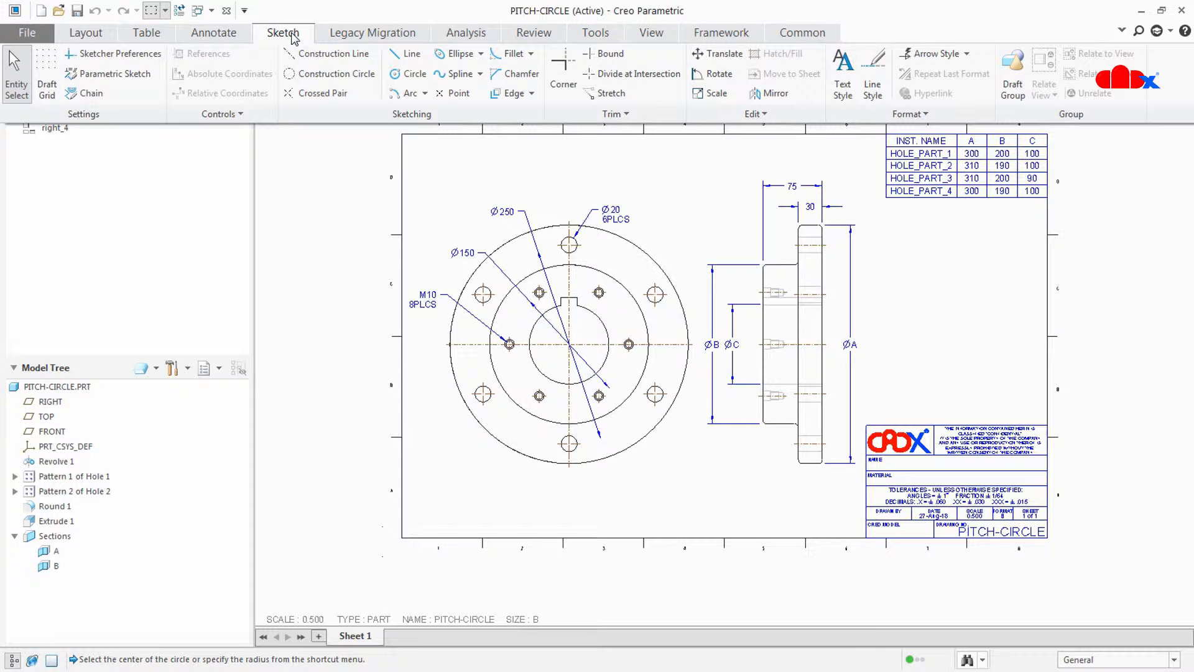
pyautogui.click(331, 73)
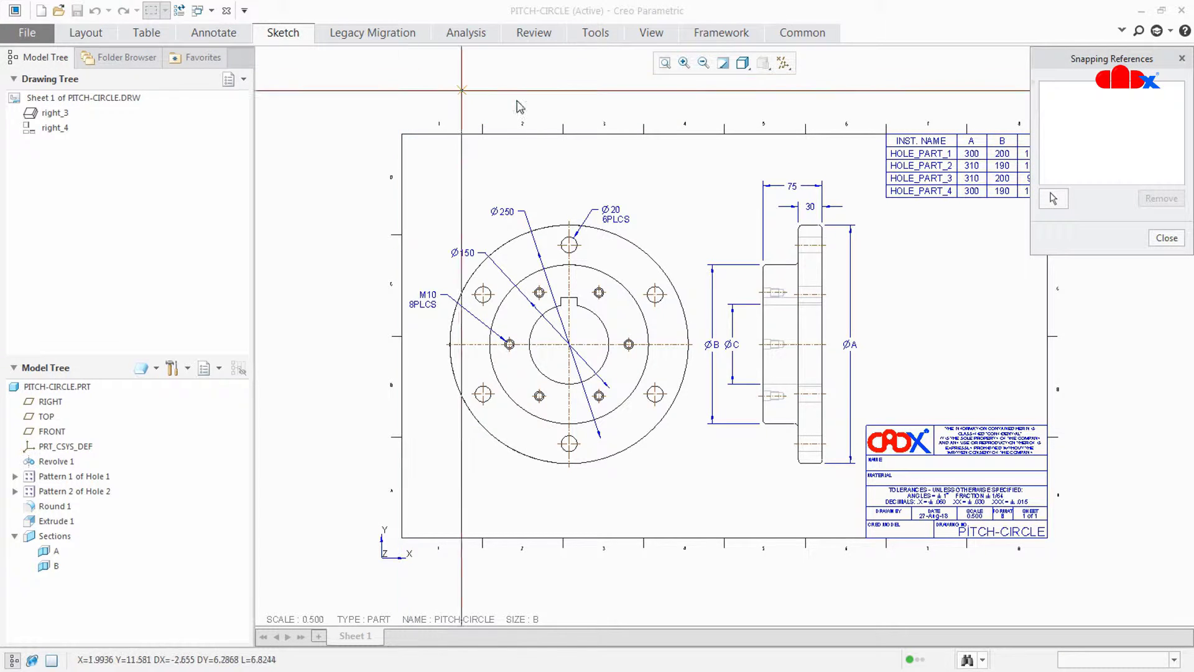
pyautogui.click(1054, 203)
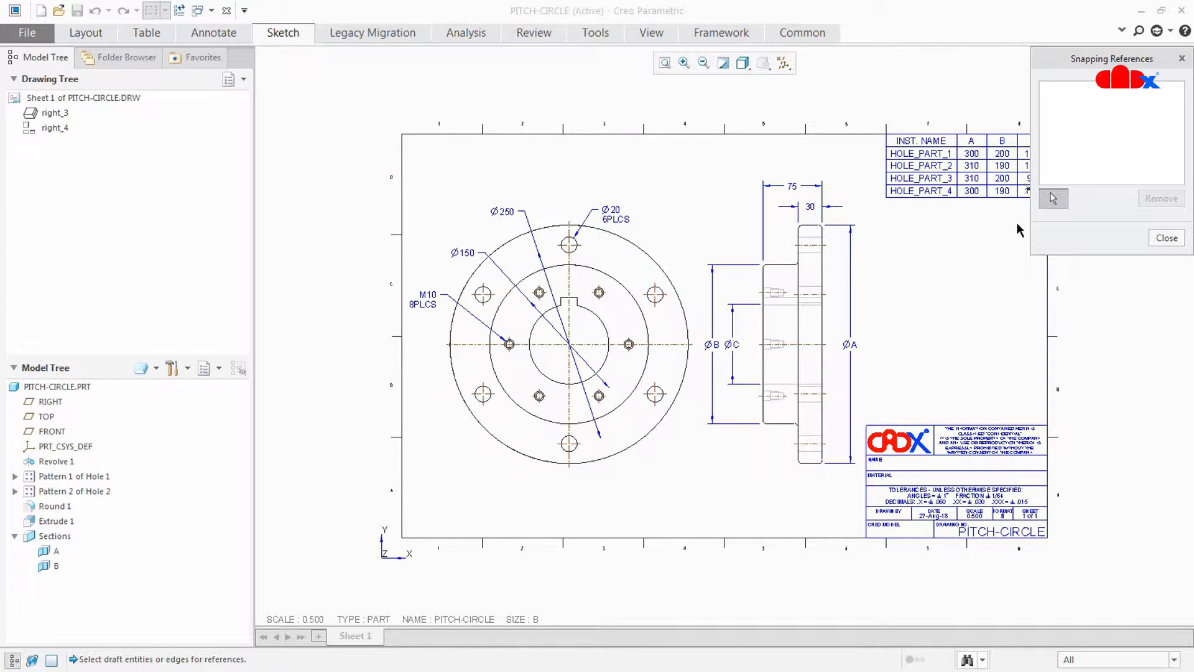
pyautogui.scroll(4, 659, 344)
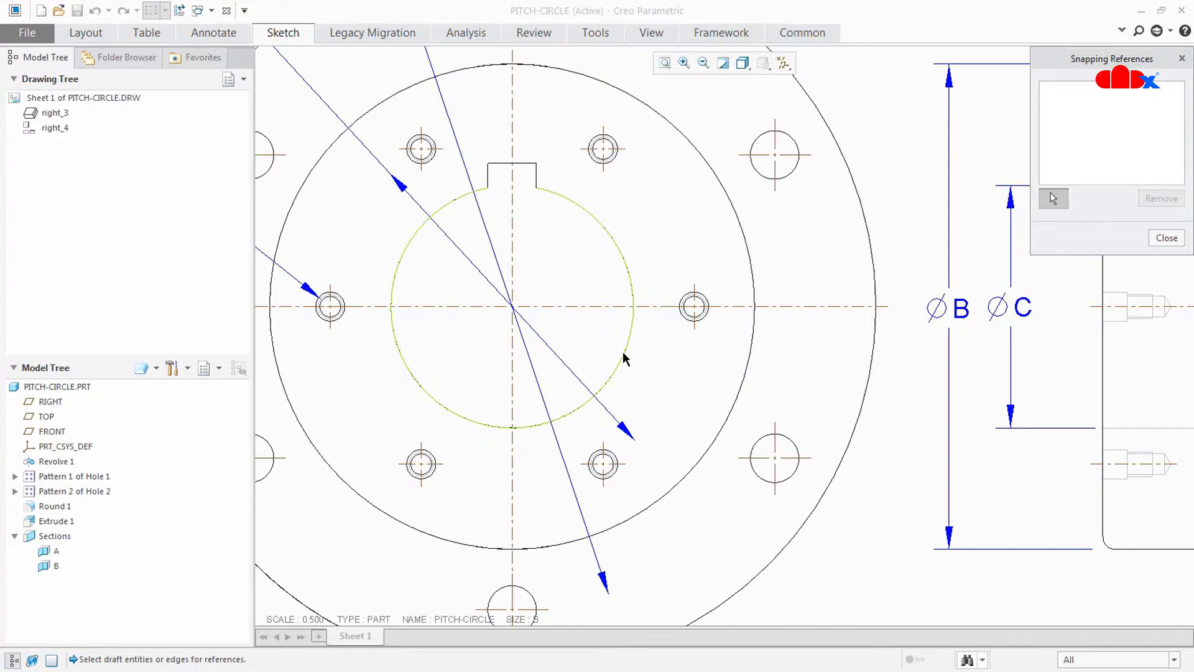
pyautogui.click(622, 352)
pyautogui.scroll(4, 627, 388)
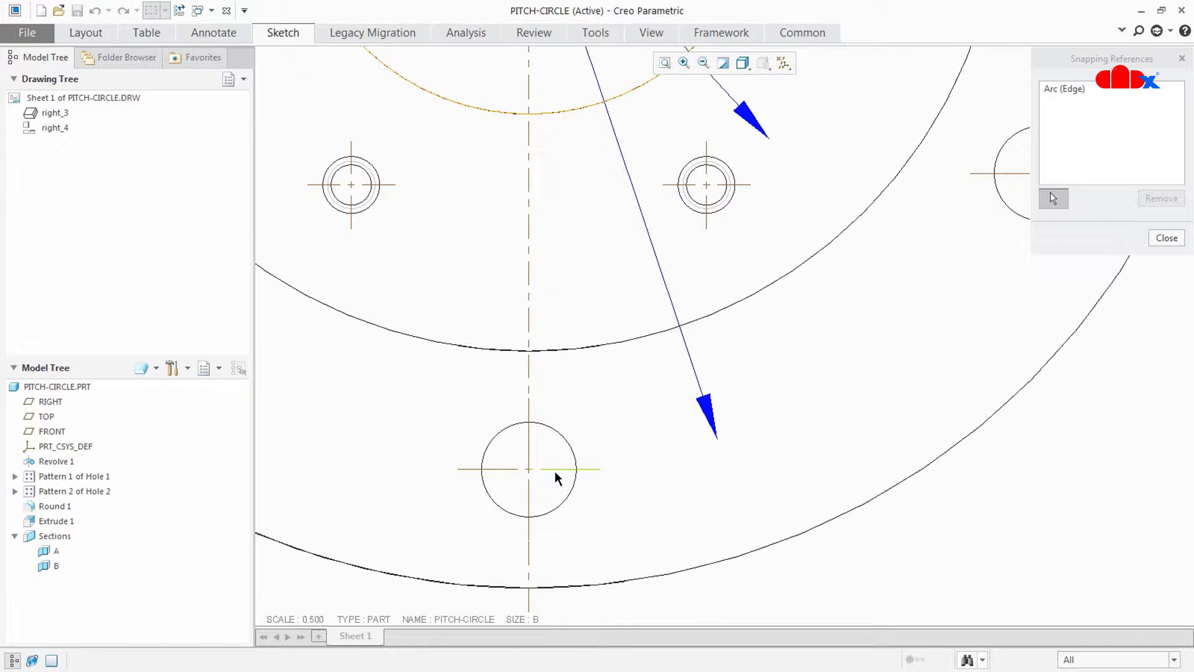
pyautogui.click(553, 468)
pyautogui.scroll(-4, 672, 373)
pyautogui.scroll(4, 719, 254)
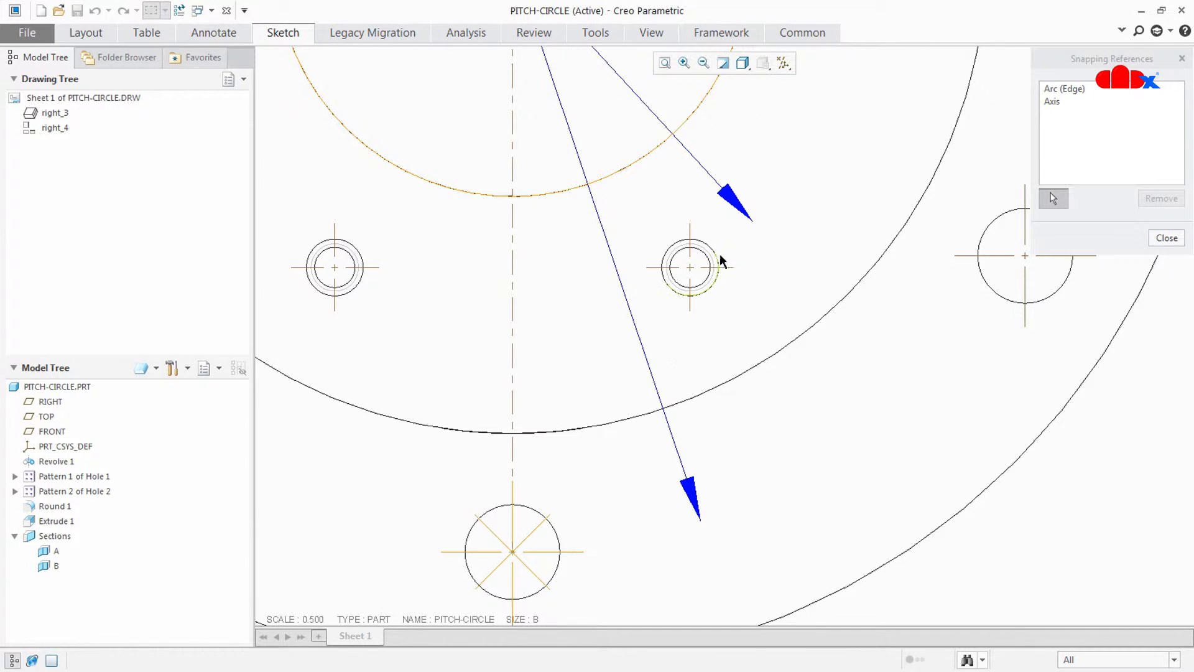
pyautogui.click(730, 266)
pyautogui.scroll(-2, 779, 397)
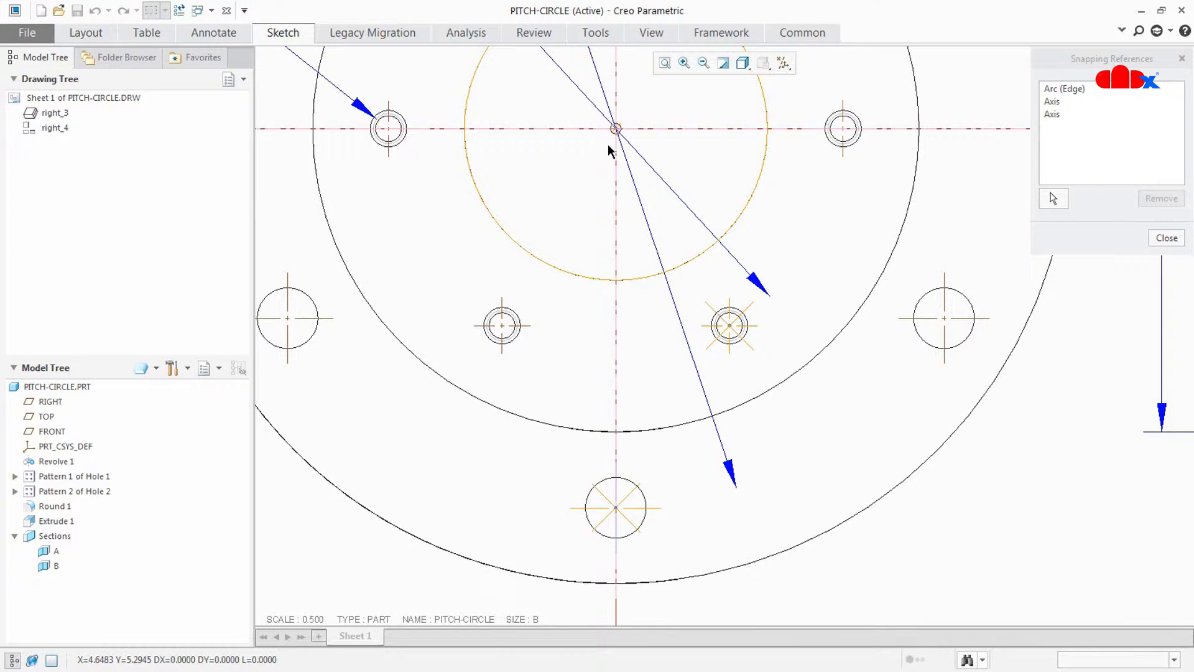
# Step: Draw two circles centred on the flange through the outer and inner hole centres
pyautogui.click(616, 128)
pyautogui.click(617, 491)
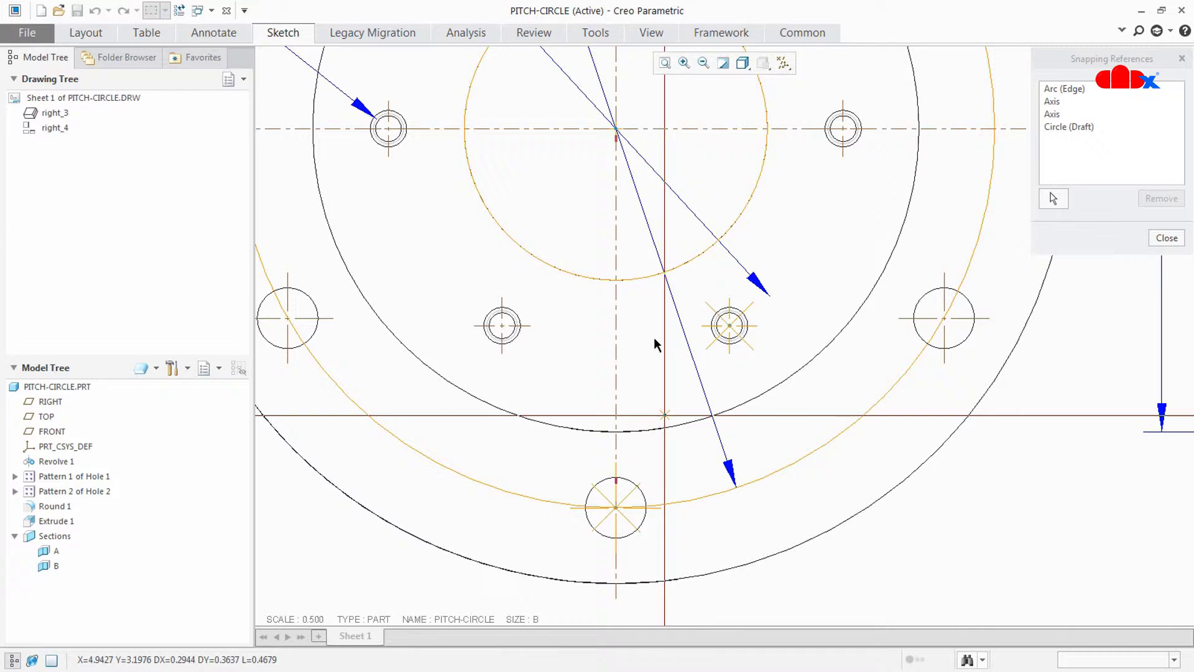
pyautogui.click(616, 129)
pyautogui.scroll(3, 703, 311)
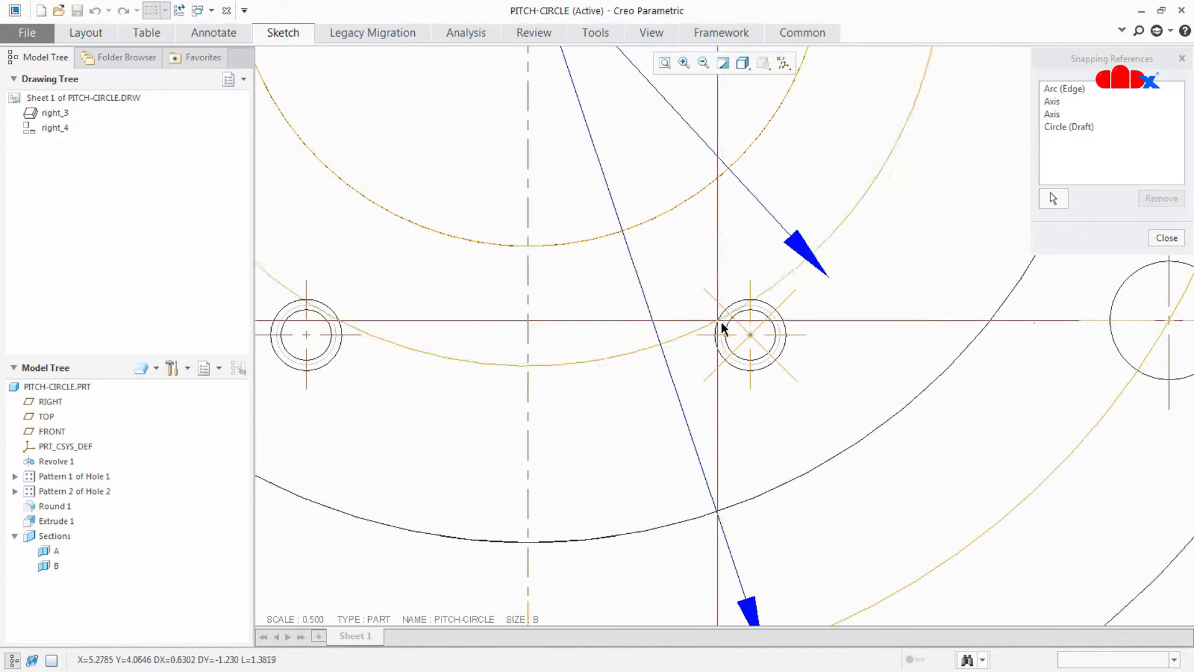
pyautogui.click(740, 322)
pyautogui.scroll(-3, 756, 421)
pyautogui.middleClick(789, 419)
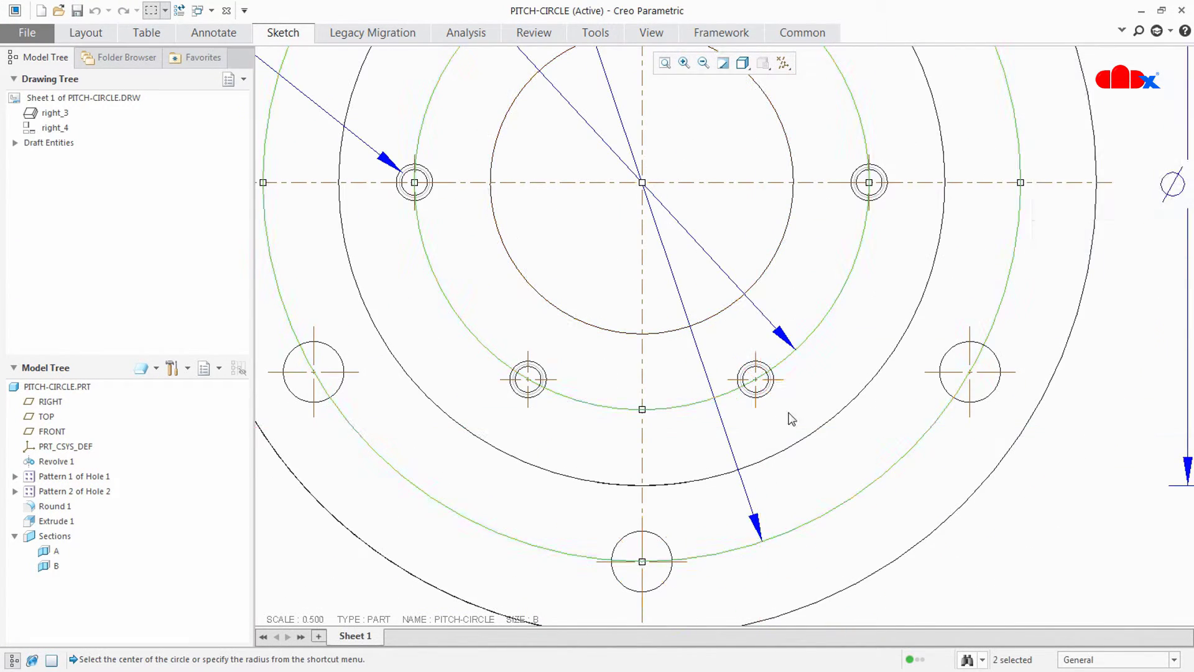
pyautogui.scroll(-6, 789, 418)
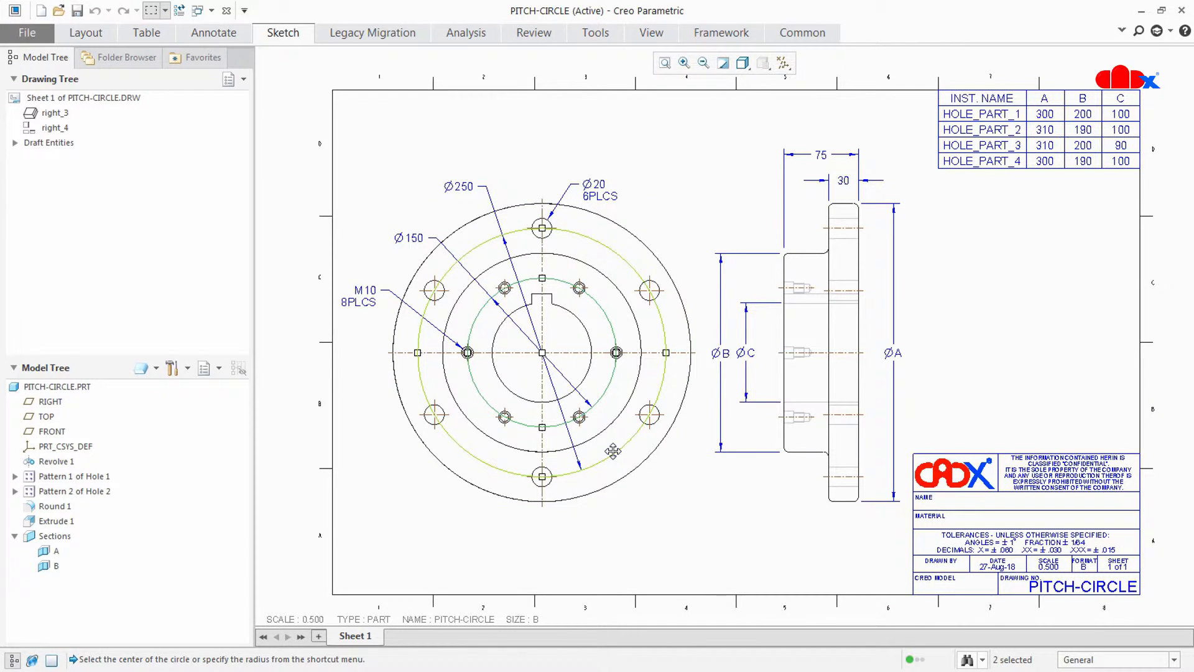
# Step: Give both pitch circles the centerline line style in the brown Datum colour
pyautogui.rightClick(613, 451)
pyautogui.click(665, 405)
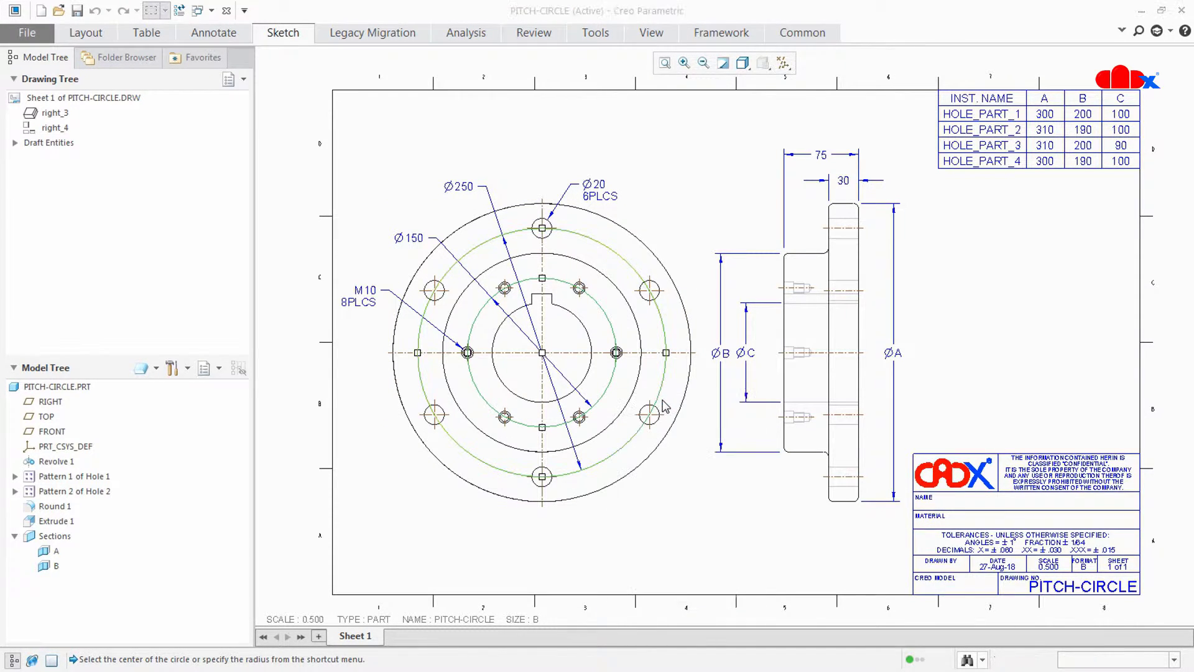
pyautogui.click(1082, 219)
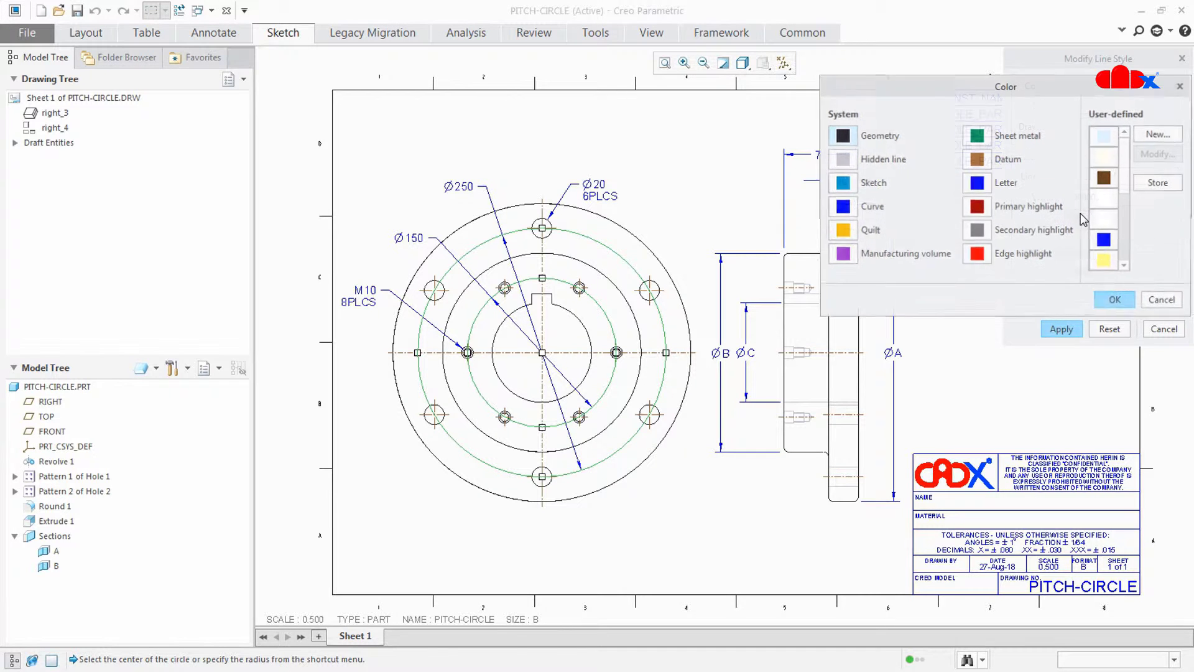
pyautogui.click(981, 161)
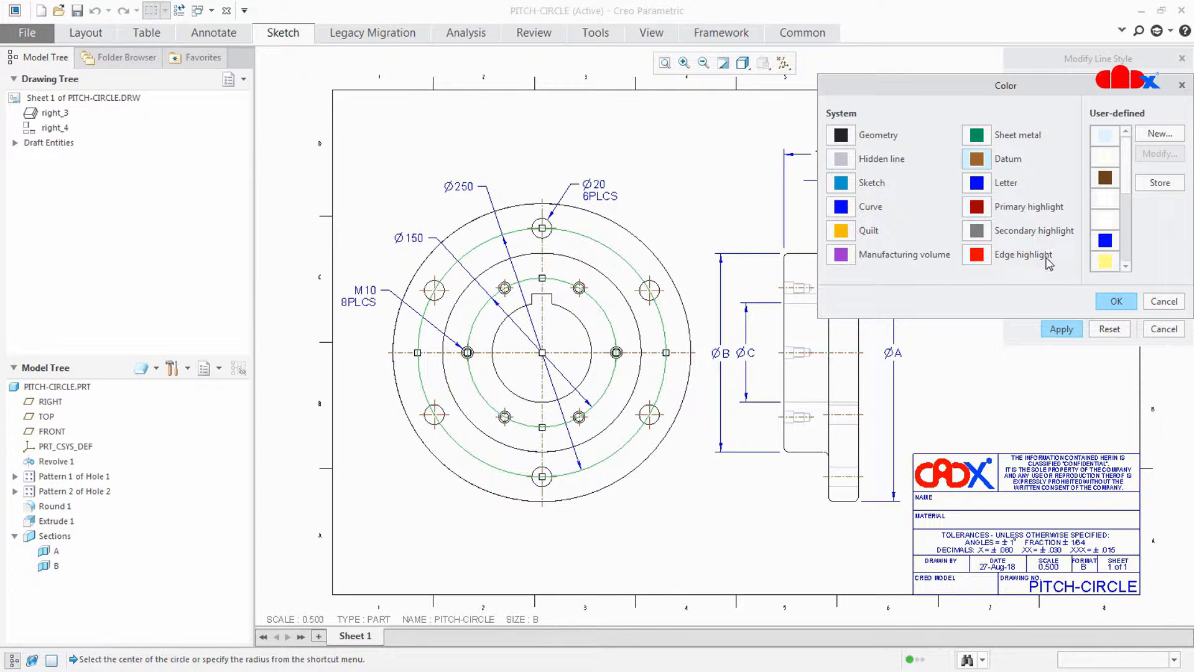
pyautogui.click(1118, 303)
pyautogui.click(1115, 107)
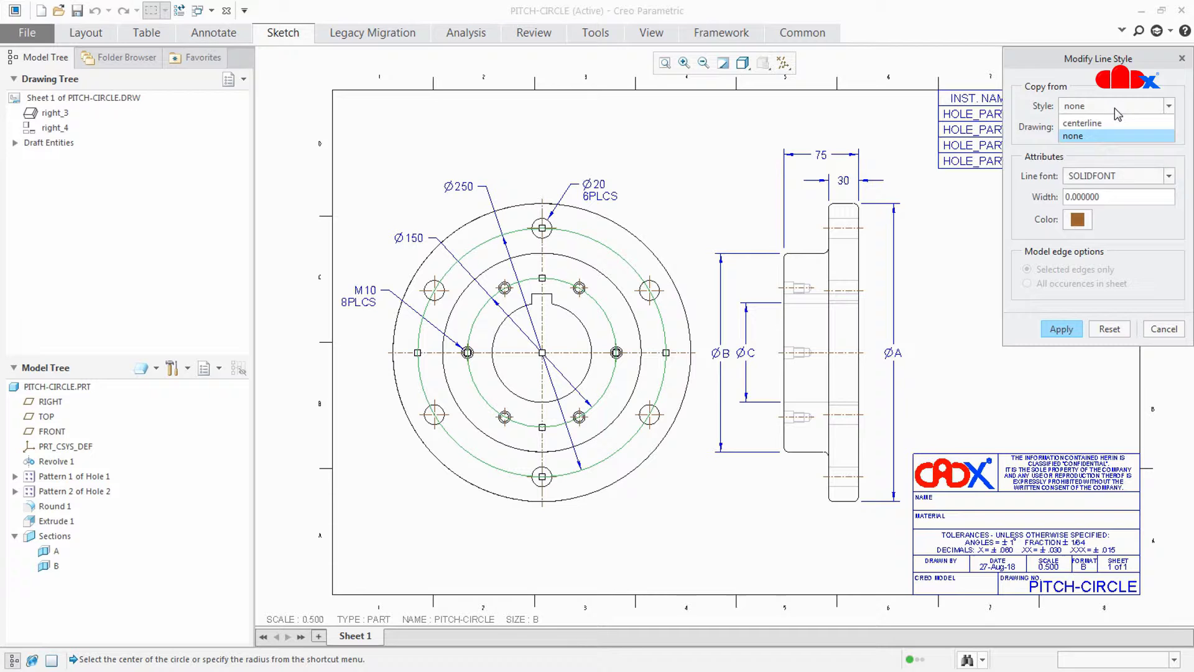
pyautogui.click(1114, 185)
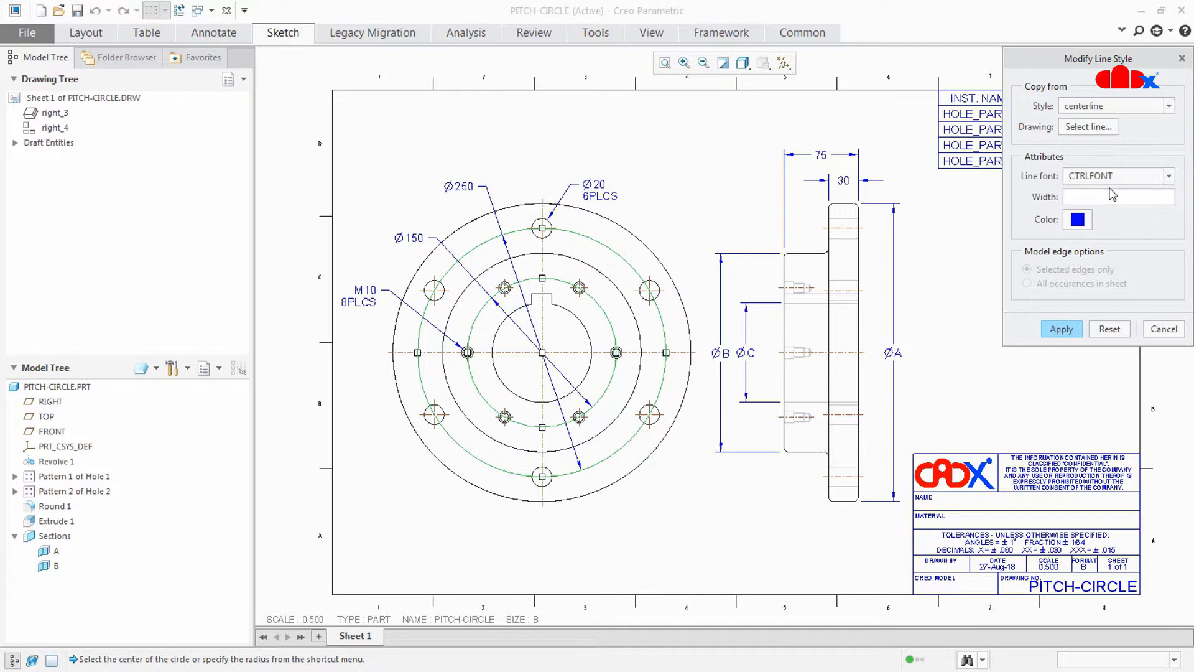
pyautogui.click(1065, 330)
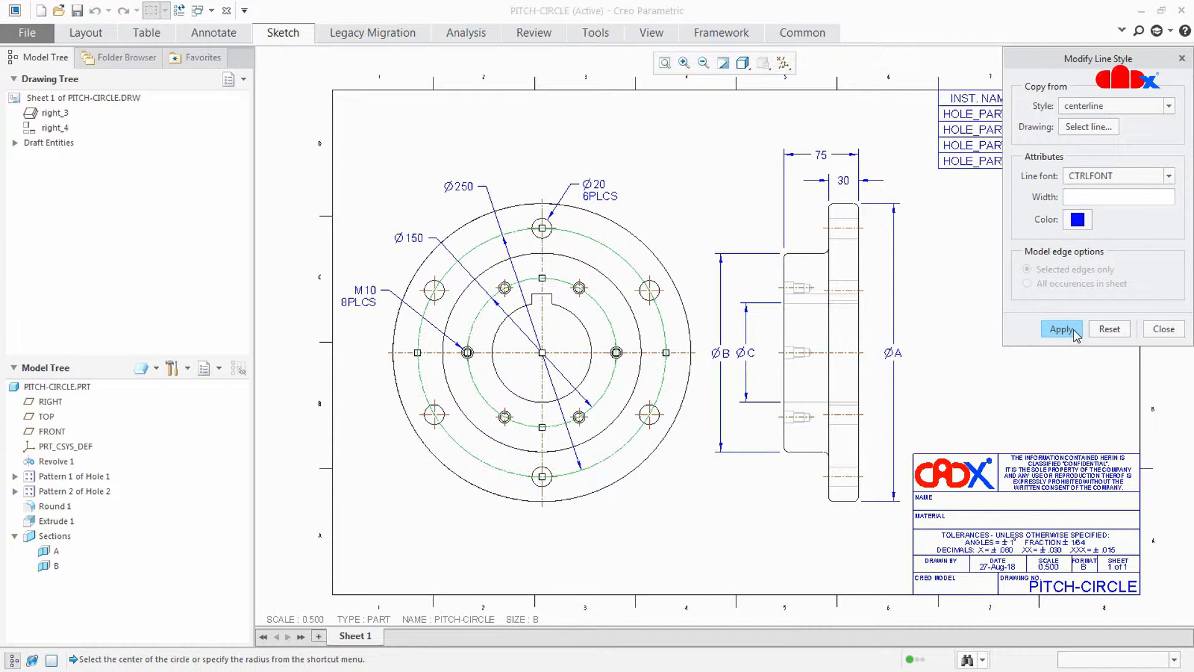
pyautogui.click(1164, 330)
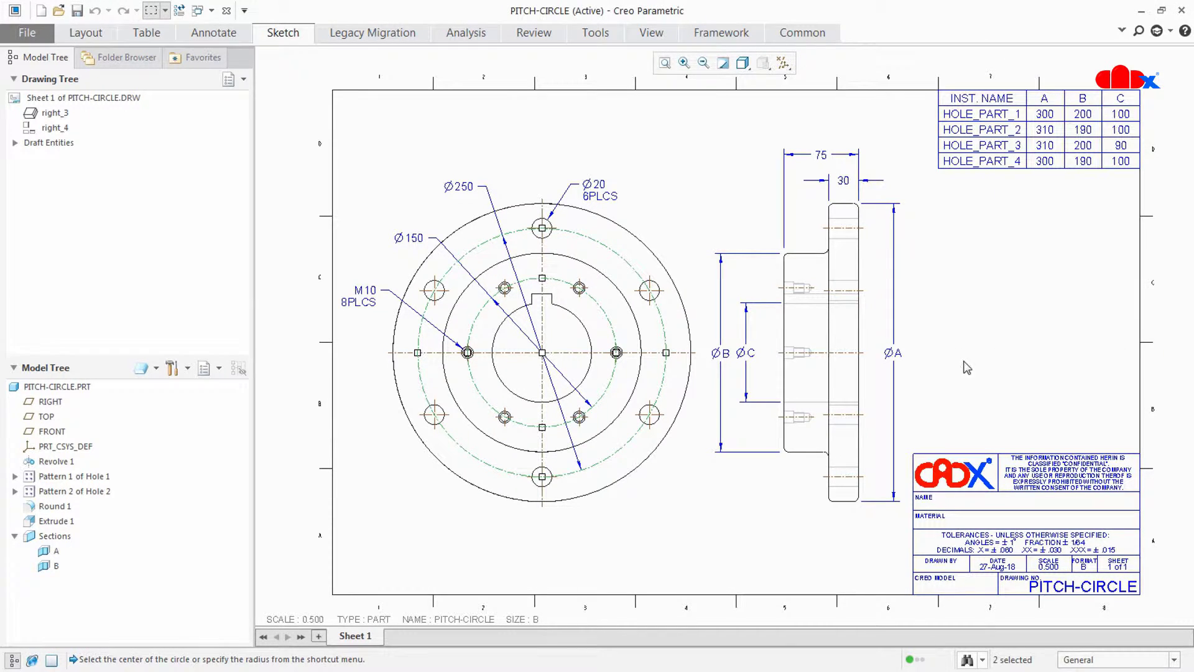
# Step: Relate the pitch circles to view right_3 and nudge the front view slightly on the sheet
pyautogui.click(287, 37)
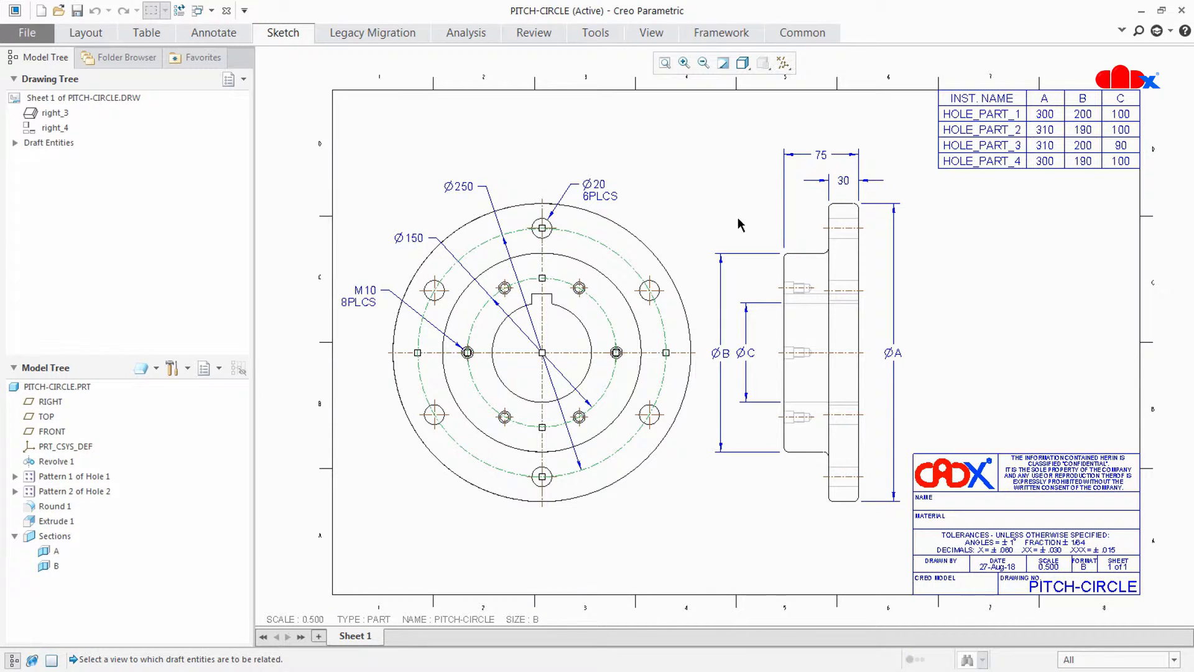
pyautogui.click(671, 242)
pyautogui.moveTo(671, 242)
pyautogui.mouseDown()
pyautogui.moveTo(646, 246)
pyautogui.moveTo(660, 244)
pyautogui.mouseUp()
pyautogui.click(820, 524)
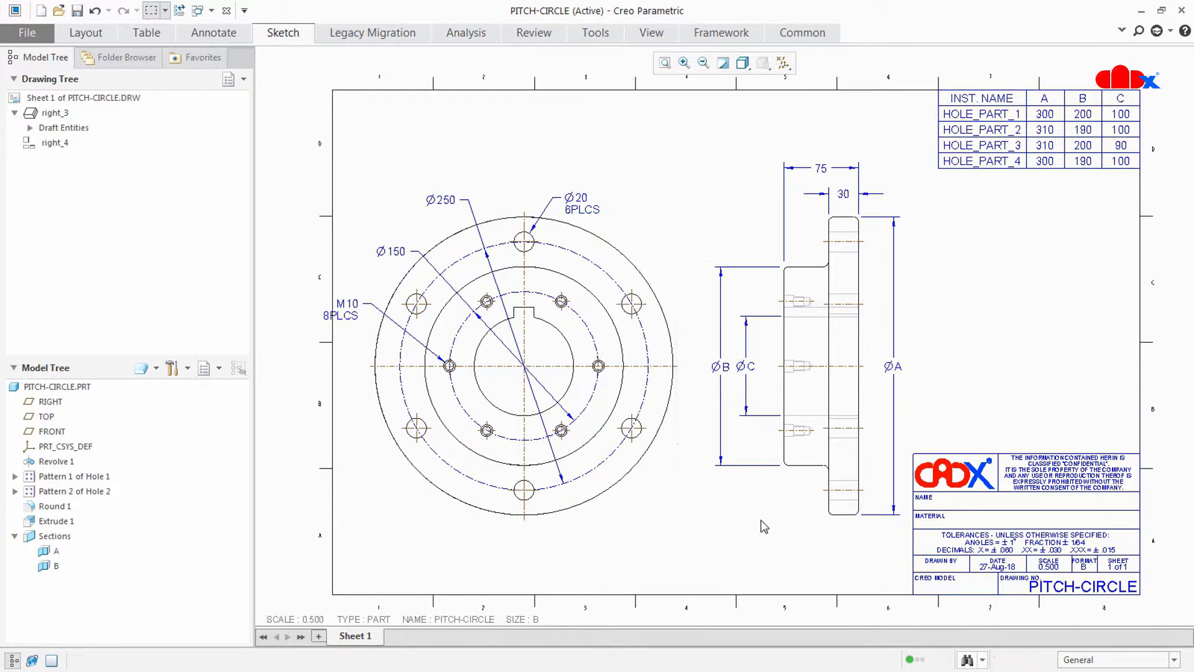
pyautogui.click(622, 398)
pyautogui.moveTo(632, 395); pyautogui.dragTo(647, 394)
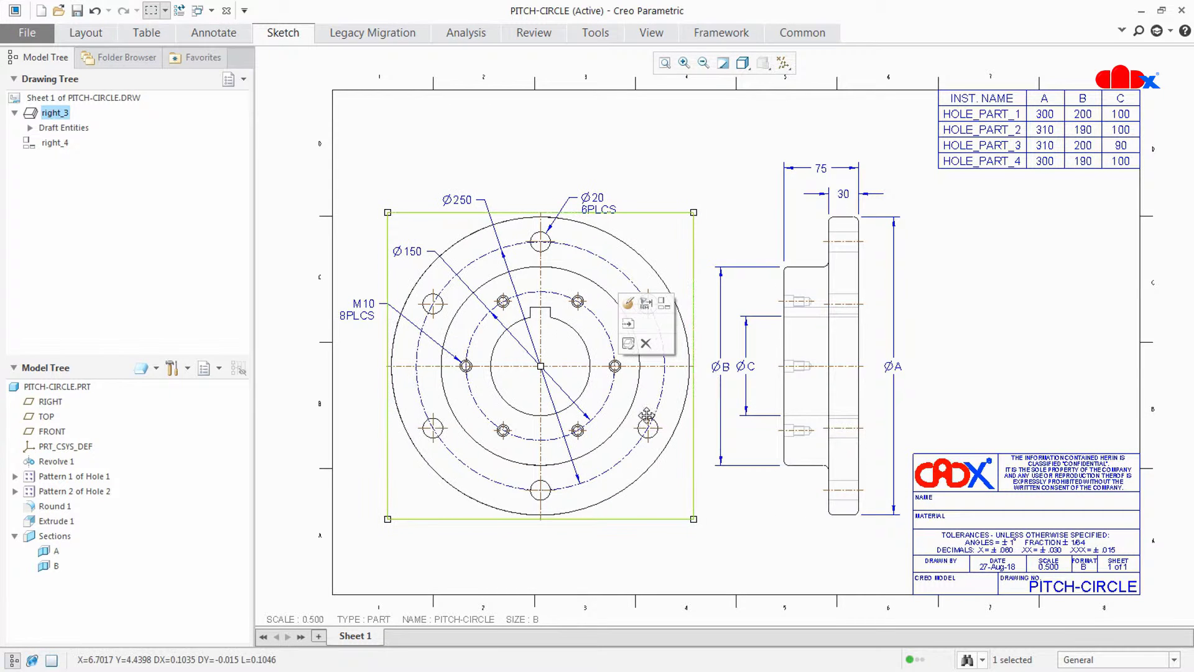
pyautogui.click(760, 537)
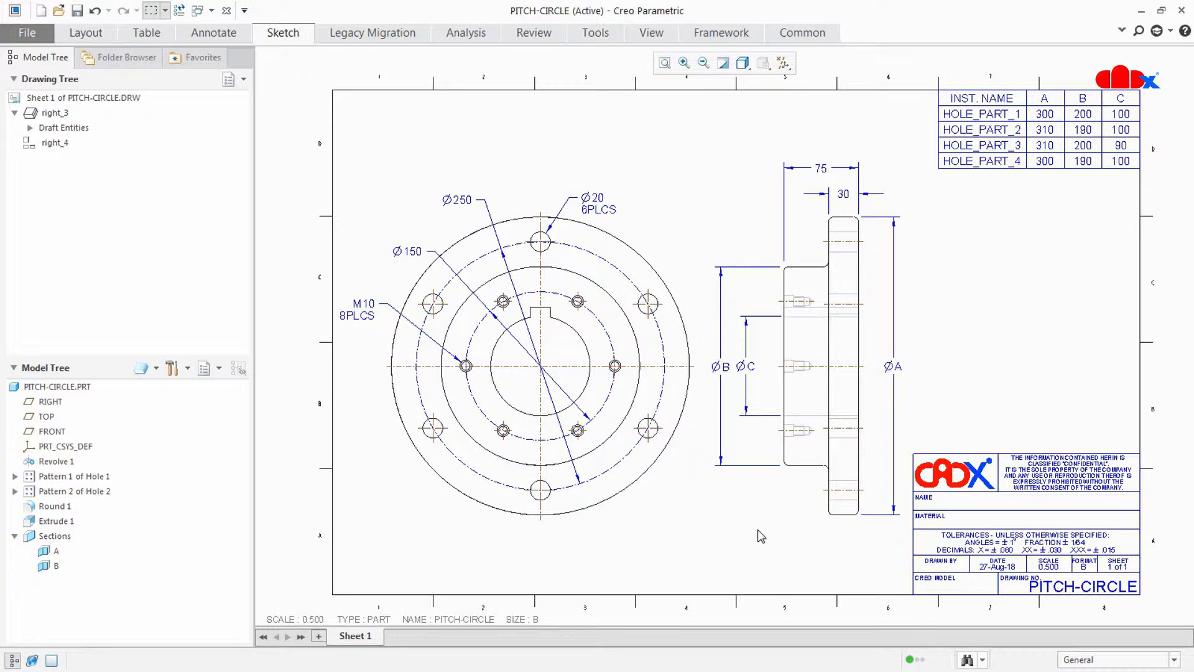
# Step: Delete the outer and inner sketched pitch circles from the front view
pyautogui.click(628, 468)
pyautogui.press('Delete')
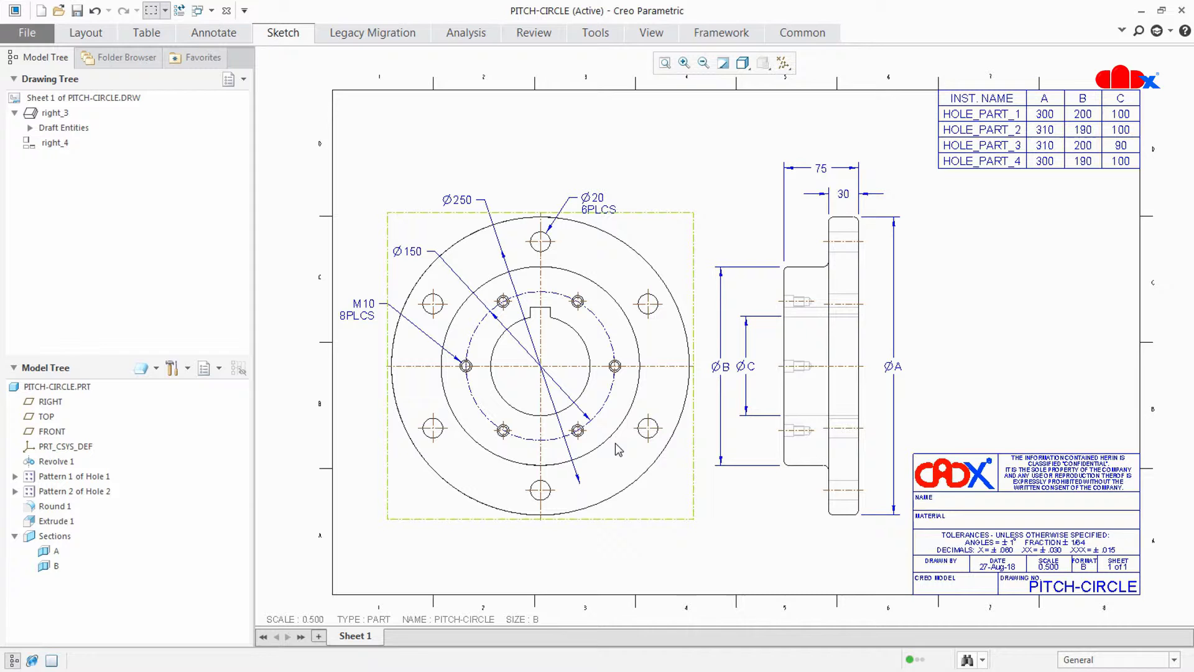
pyautogui.click(605, 409)
pyautogui.press('Delete')
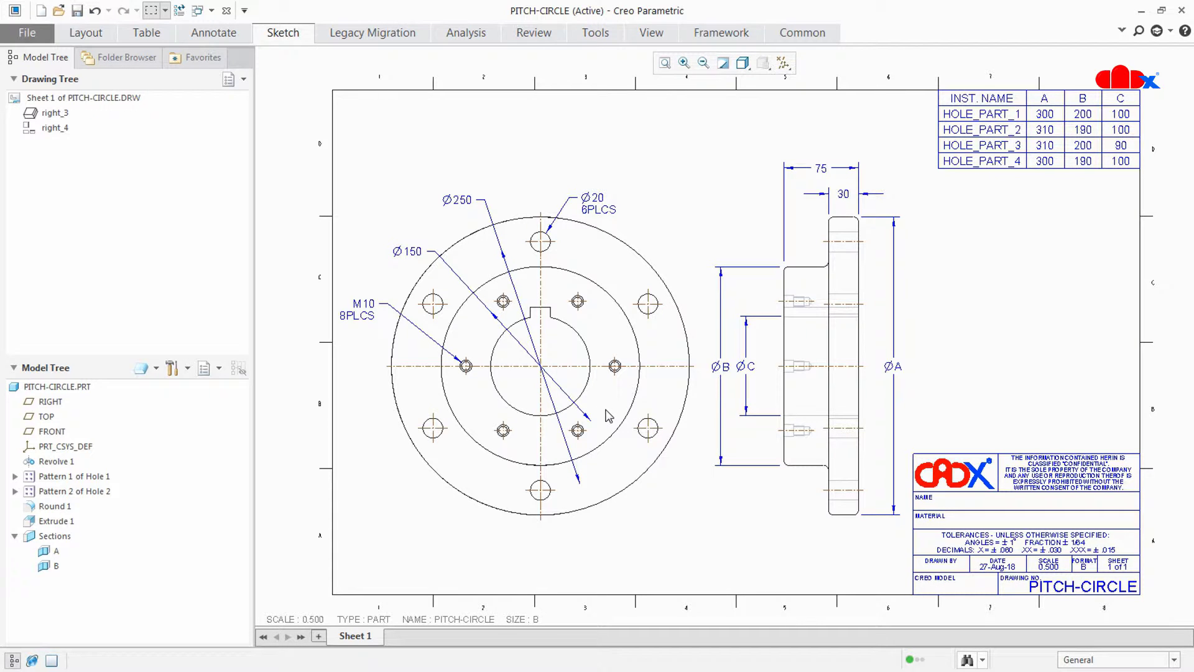
# Step: Open the drawing's Detail Options through File > Prepare > Drawing Properties
pyautogui.click(27, 33)
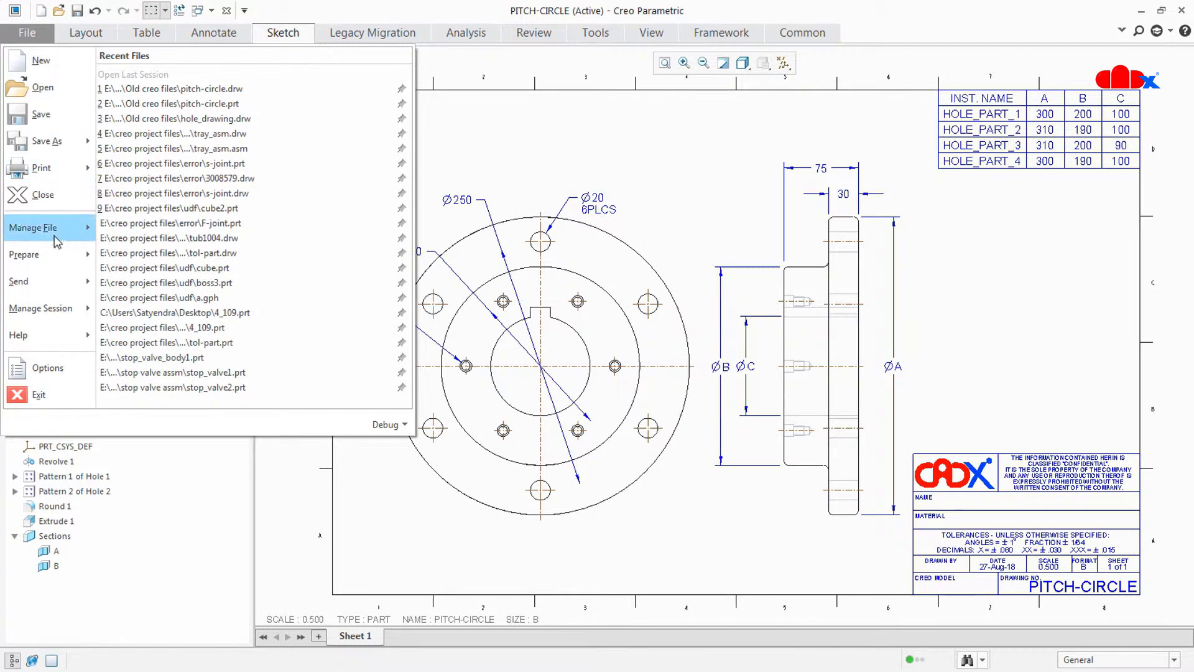
pyautogui.moveTo(57, 257)
pyautogui.click(166, 93)
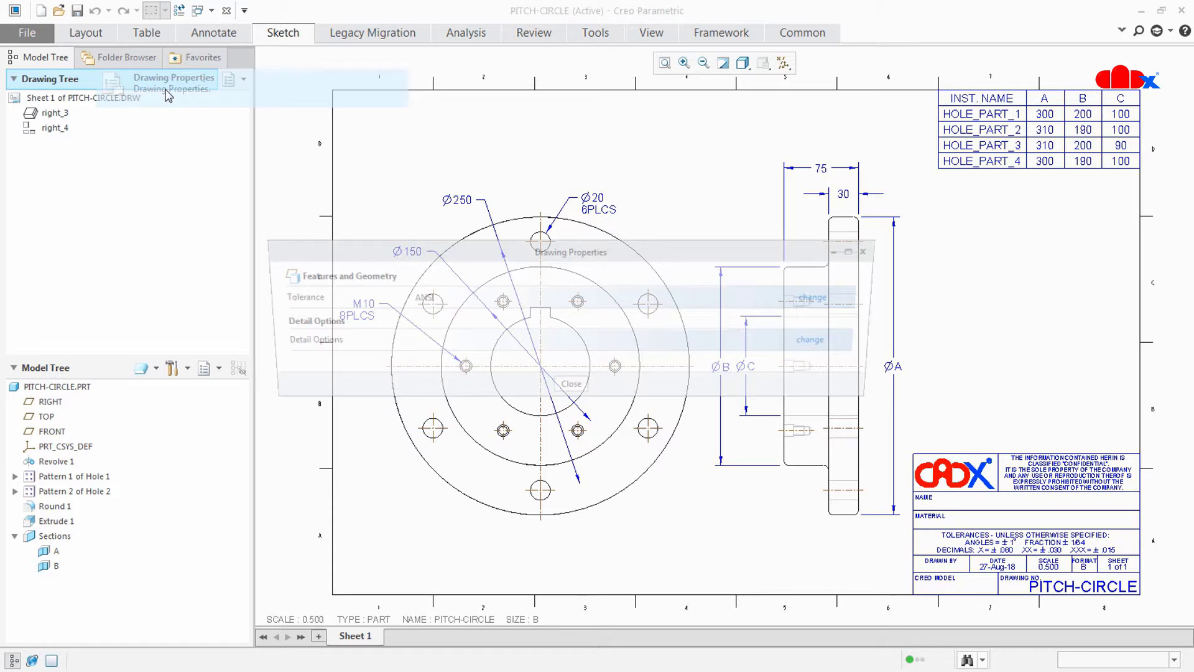
pyautogui.click(819, 341)
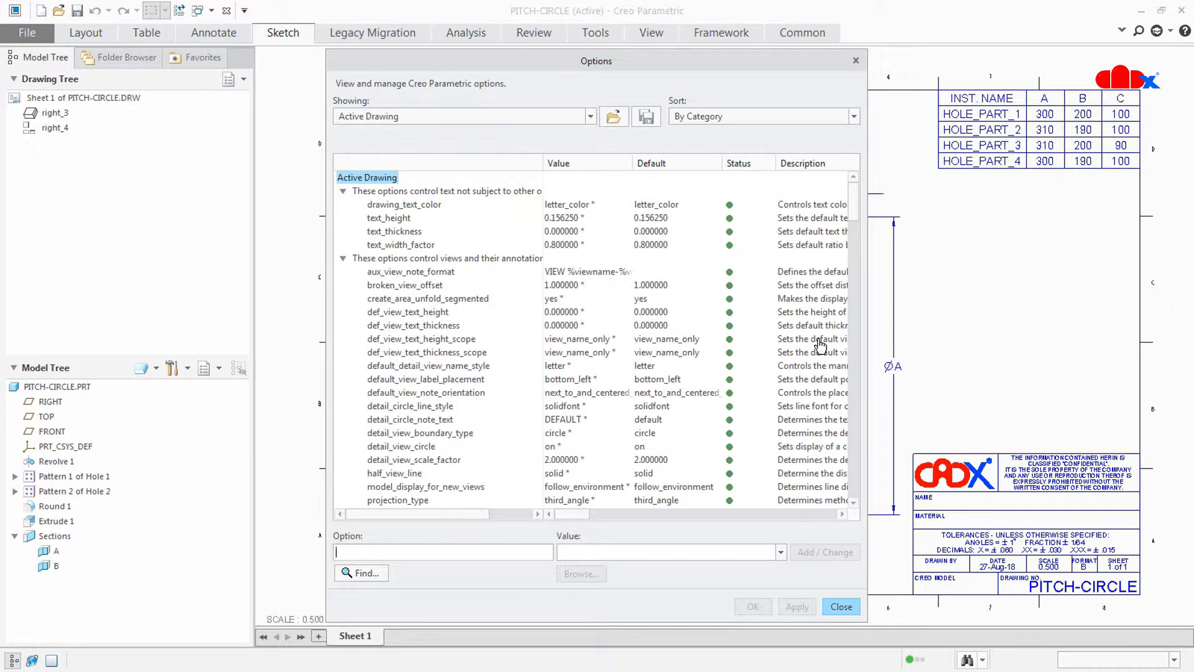
# Step: Find the 'axis' options, set radial_pattern_axis_circle to yes, and apply the change
pyautogui.click(375, 573)
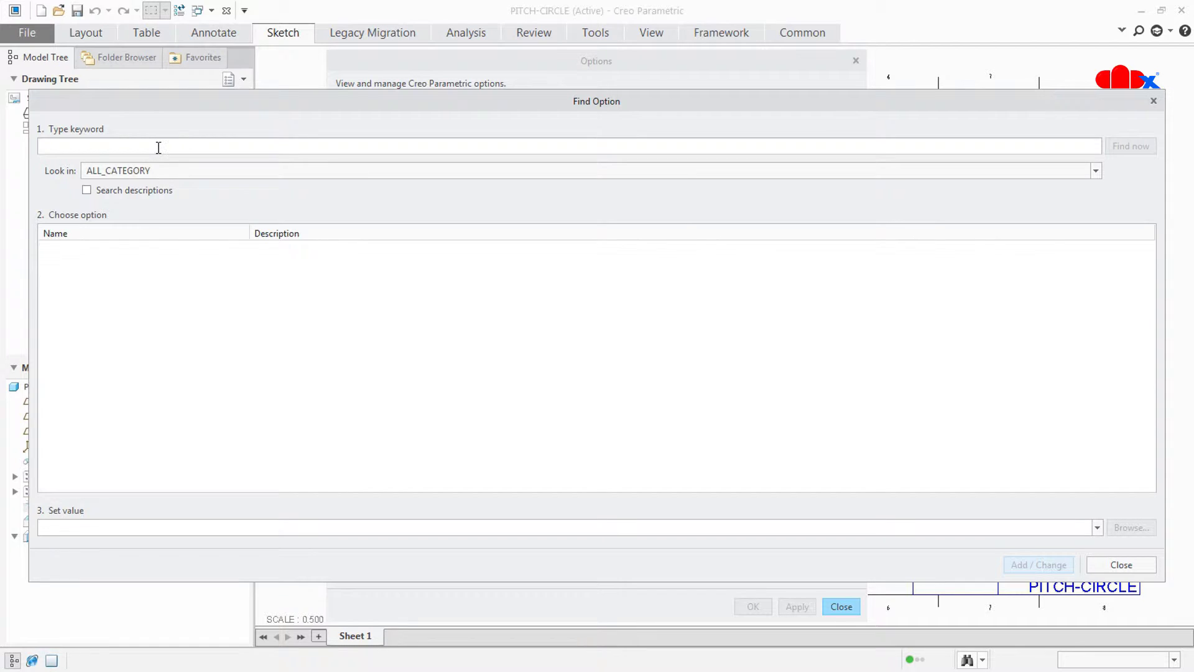
pyautogui.write('a')
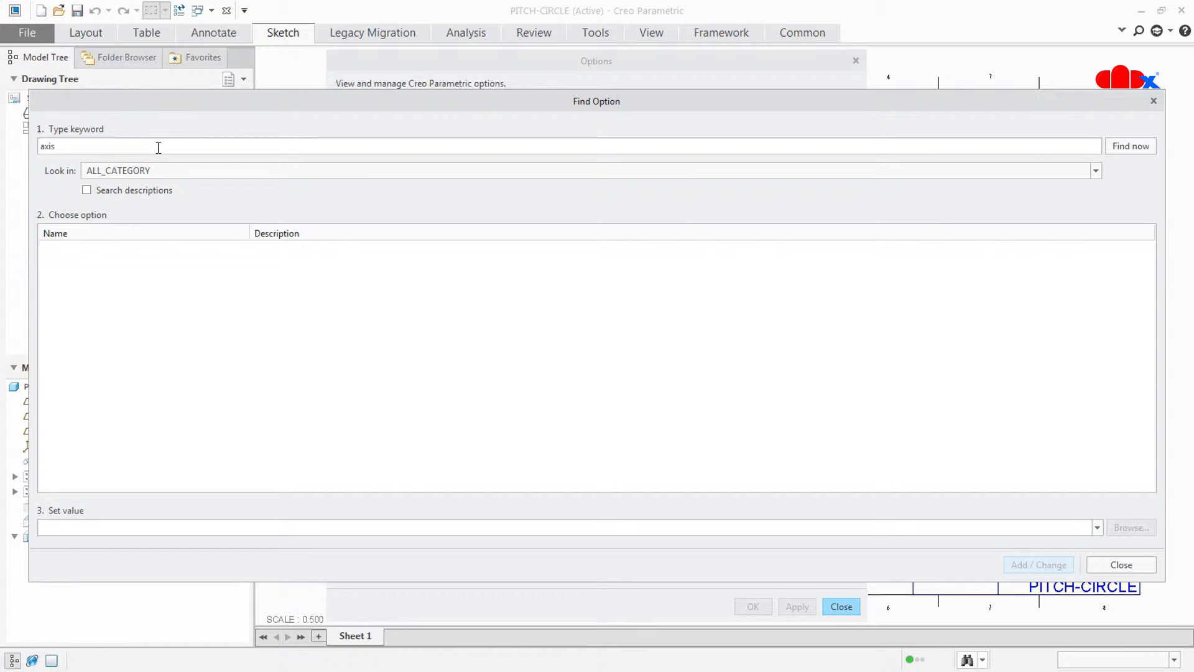
pyautogui.write('xis')
pyautogui.press('Return')
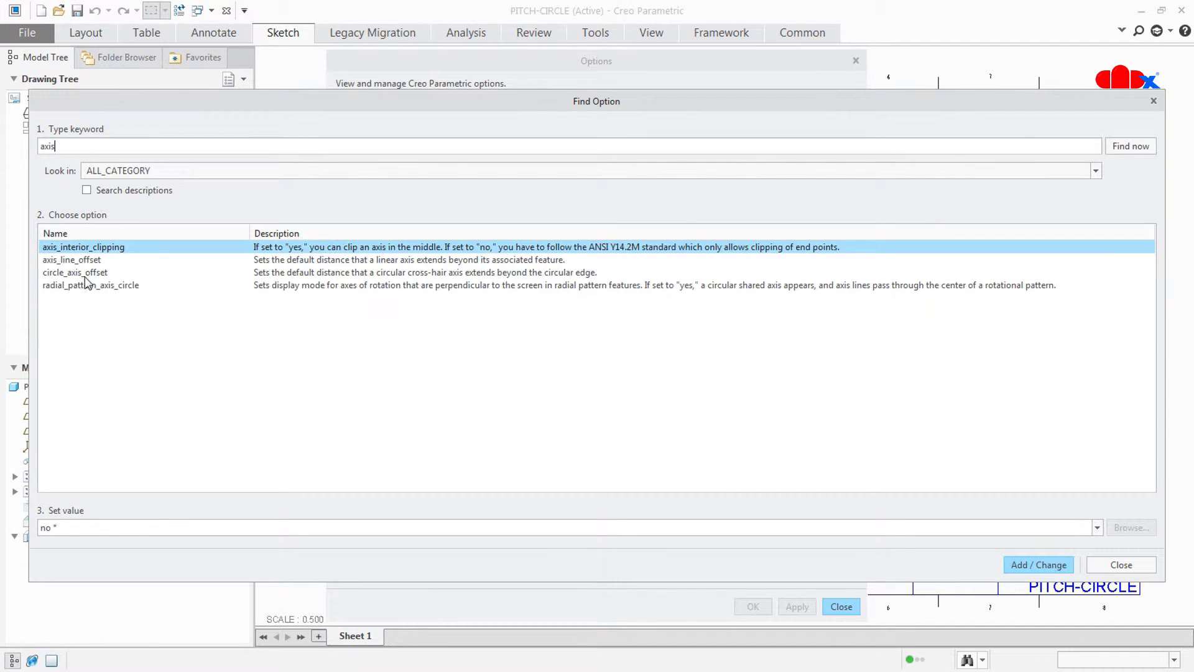
pyautogui.click(79, 287)
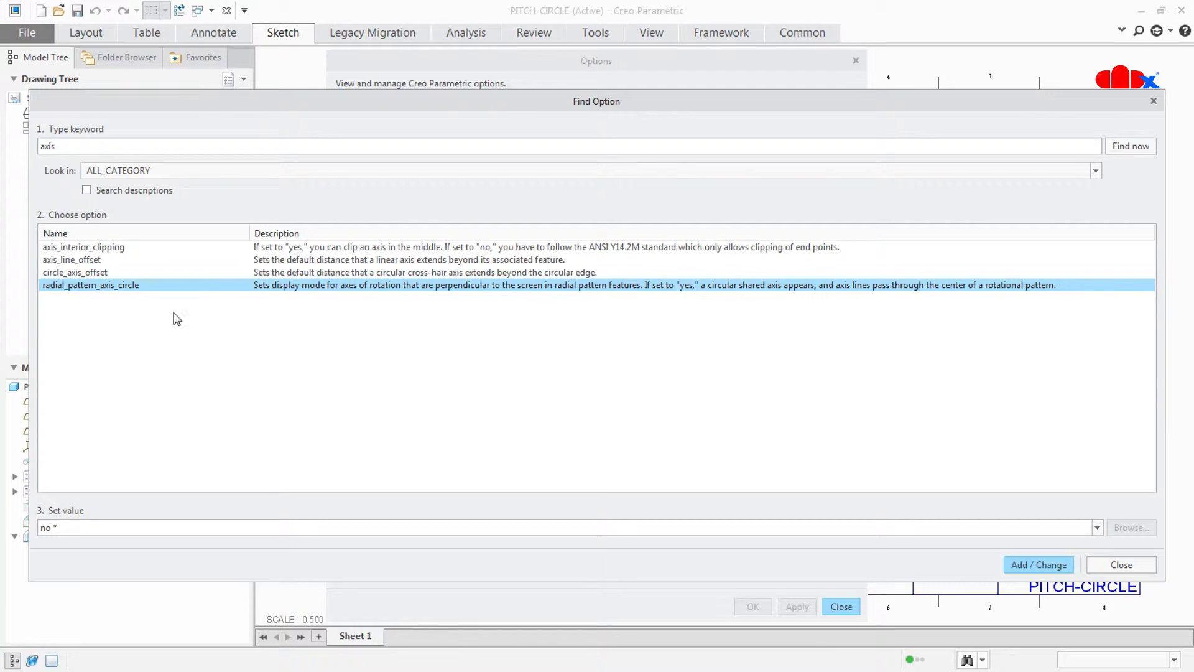
pyautogui.click(1098, 528)
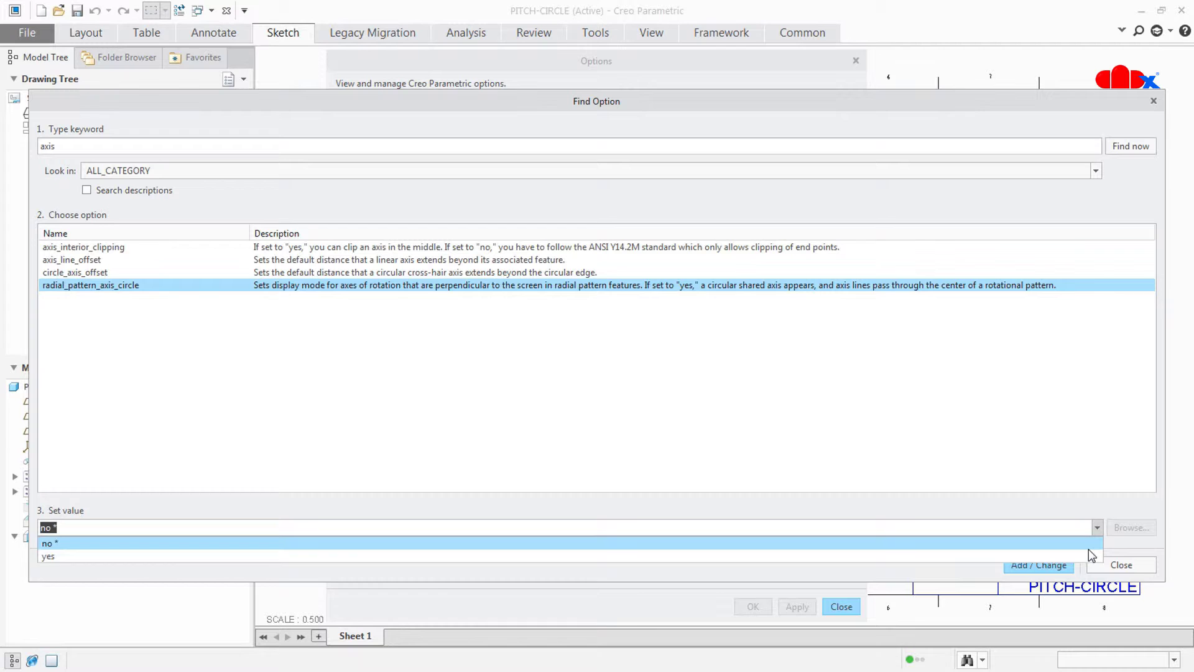
pyautogui.click(1089, 554)
pyautogui.click(1055, 565)
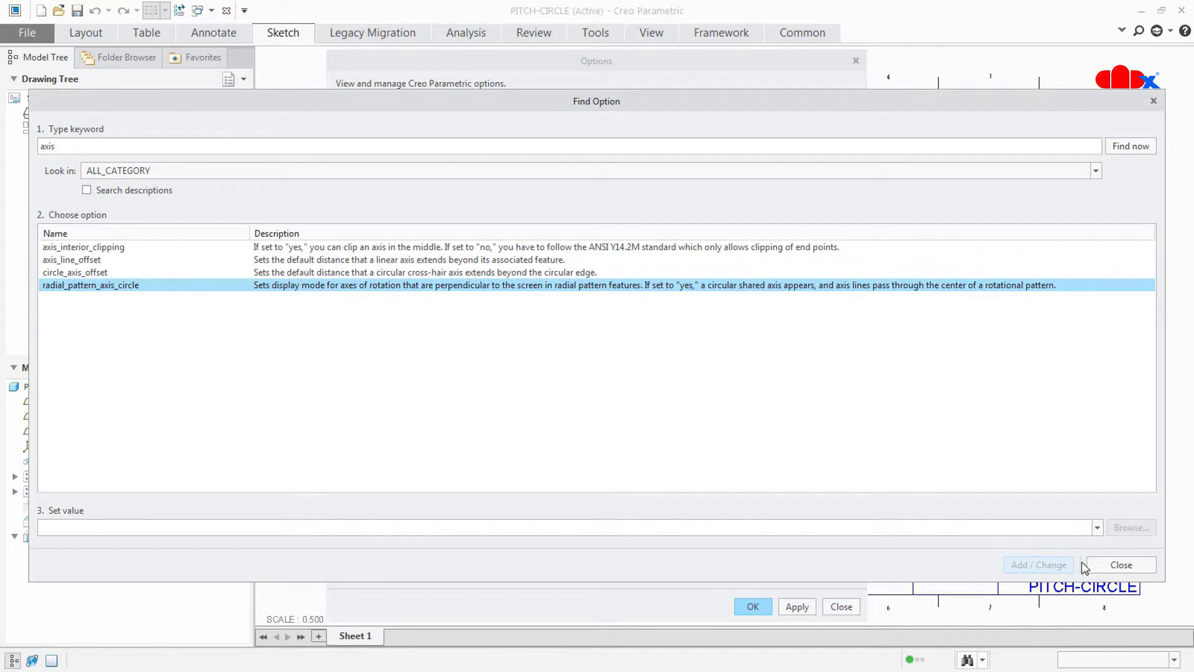
pyautogui.click(1120, 565)
pyautogui.click(801, 604)
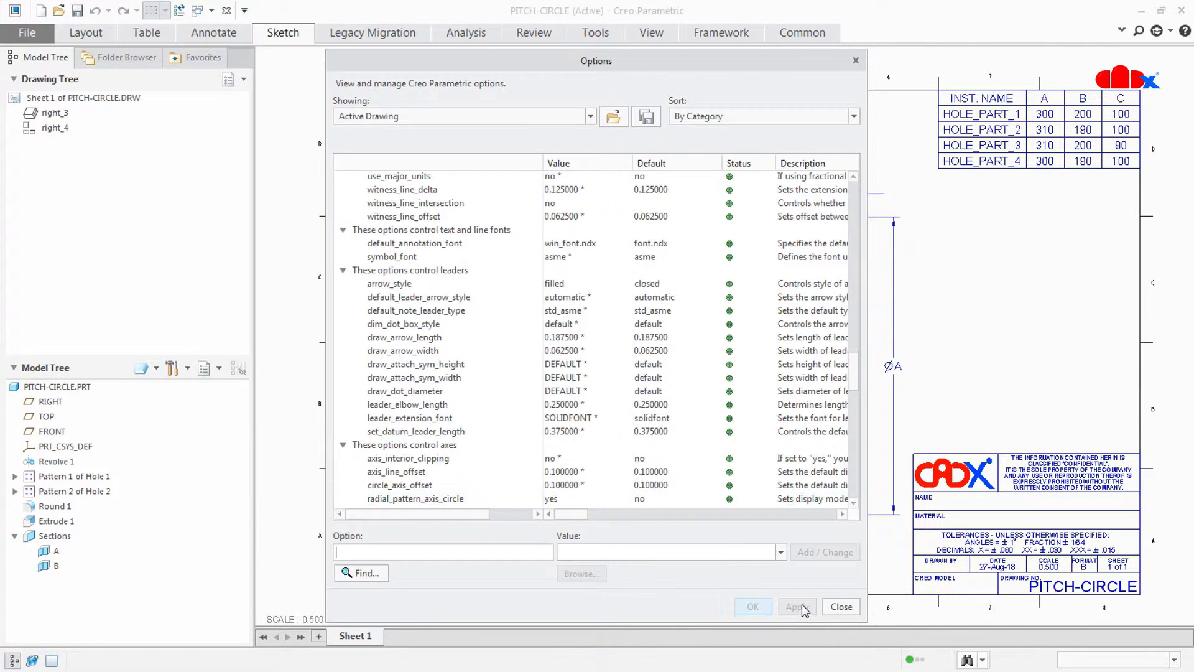
pyautogui.click(857, 607)
pyautogui.click(571, 389)
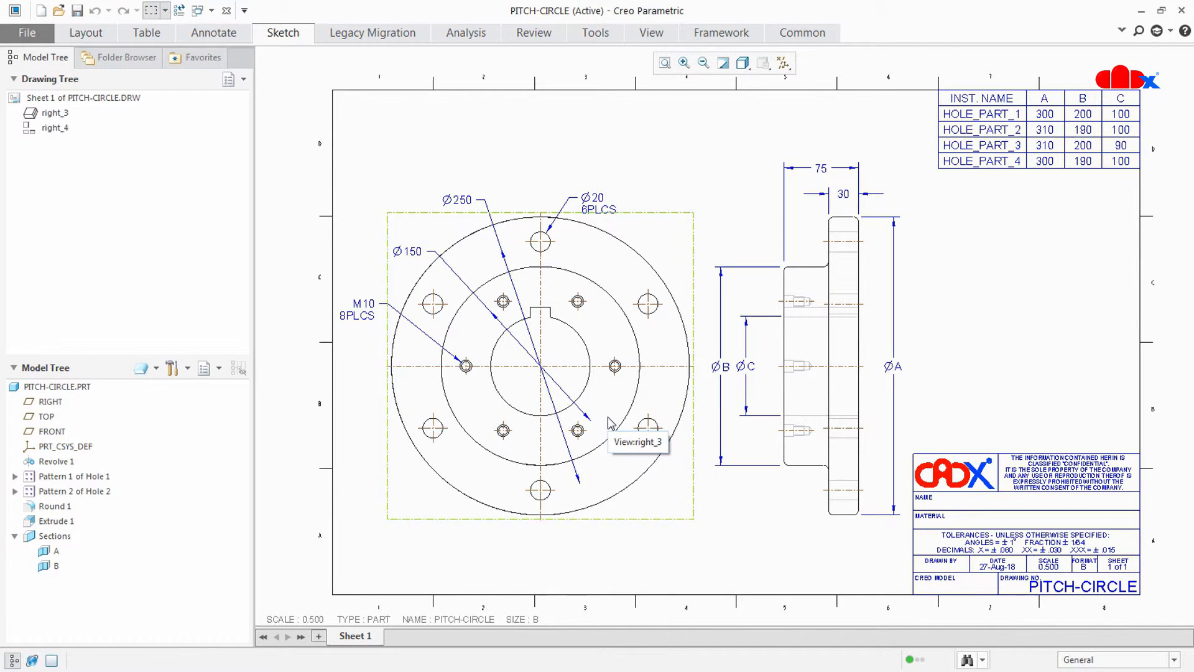
# Step: Regenerate the drawing with Ctrl+G to display automatic dash-dot pitch circles
pyautogui.hotkey('ctrl', 'g')
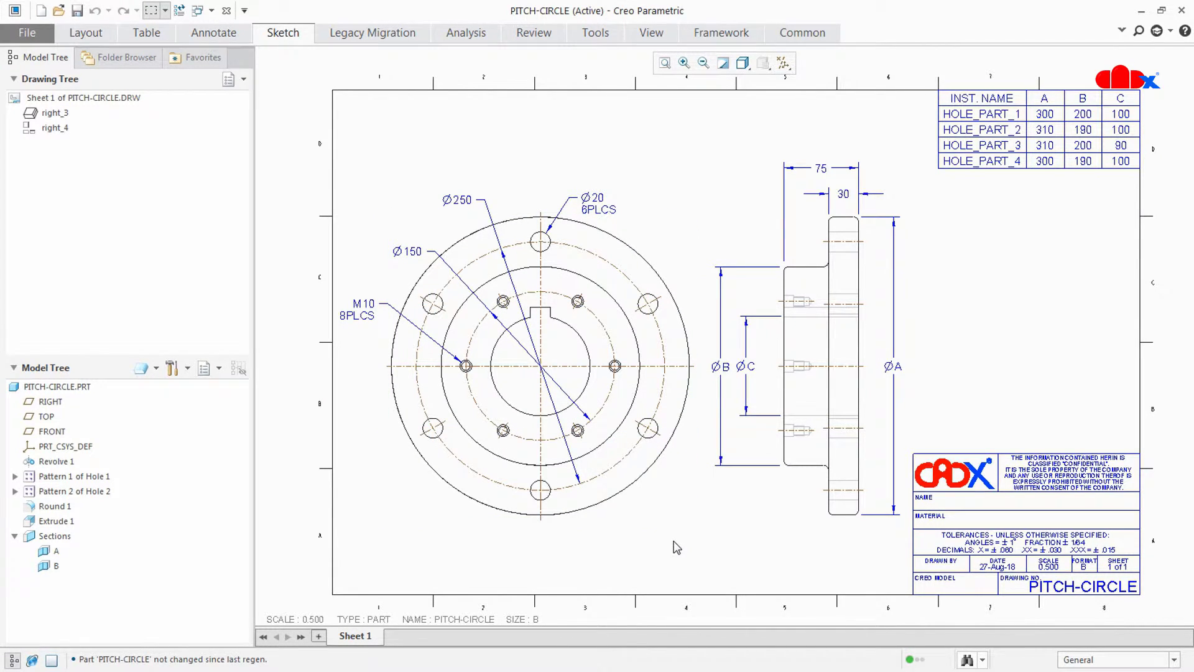